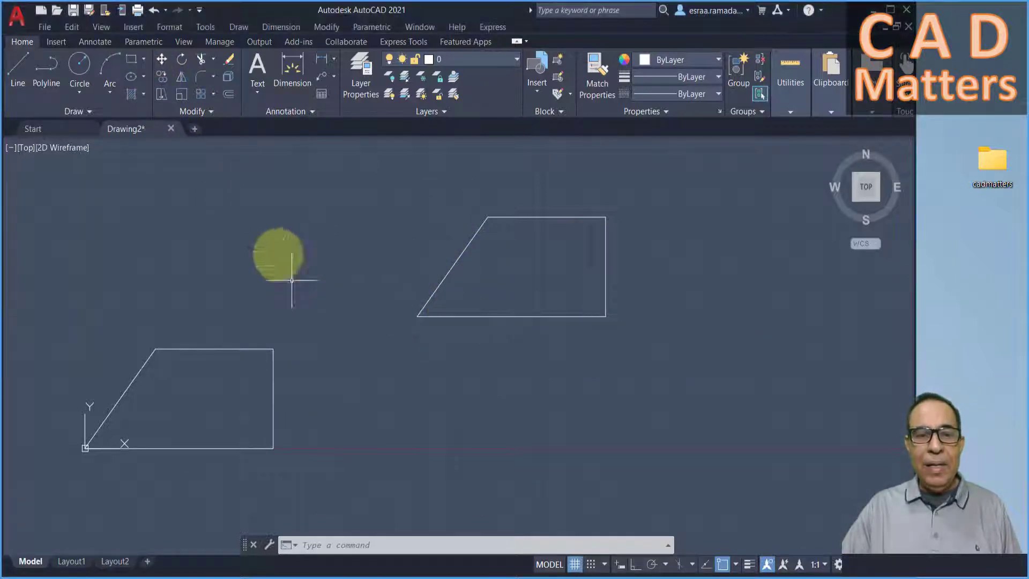
- Save the drawing as 1.dwg in the cadmatters folder on the Desktop
{"action": "key", "text": "ctrl+shift+s"}
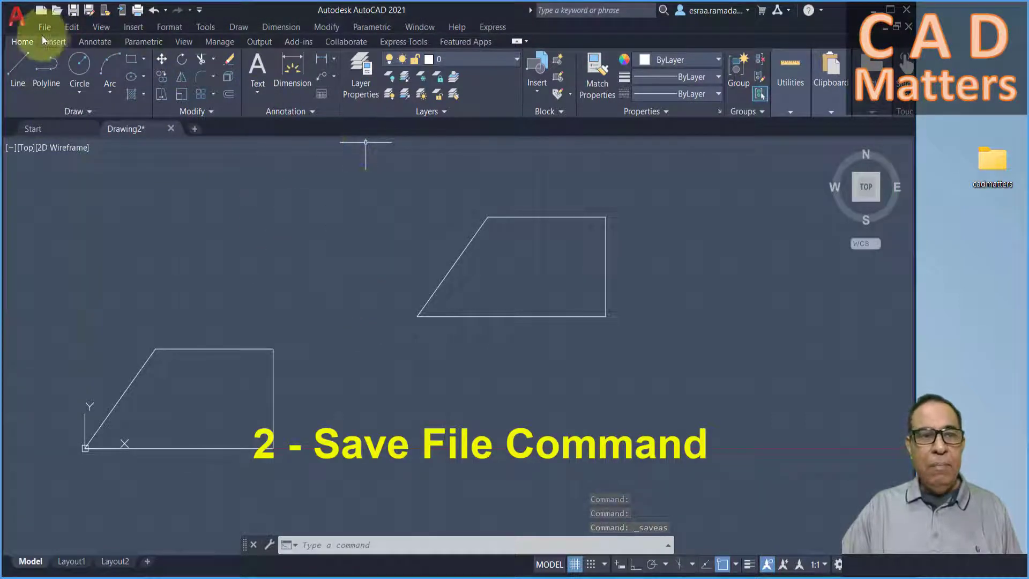
{"action": "left_click", "coordinate": [14, 20]}
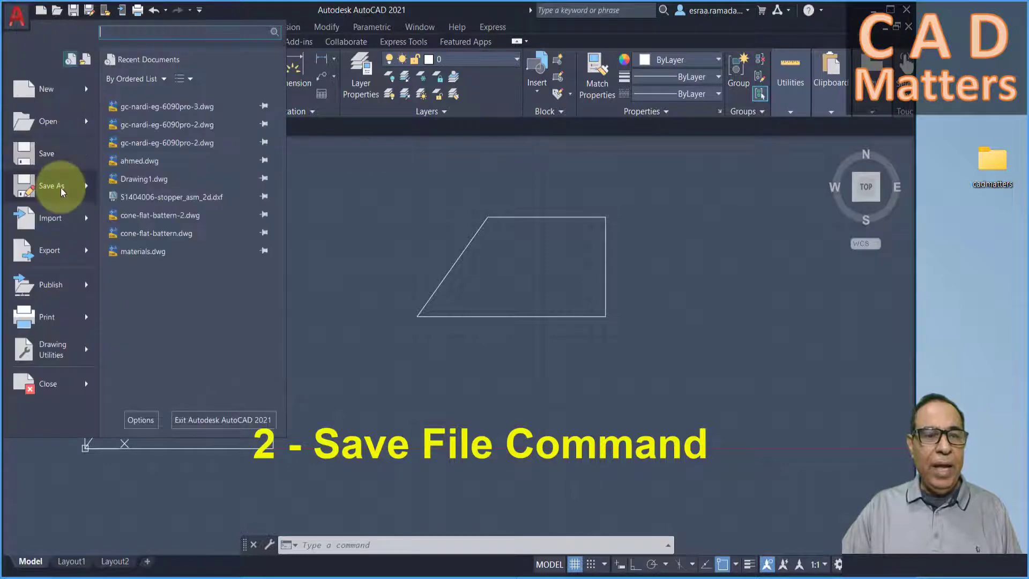
{"action": "left_click", "coordinate": [59, 192]}
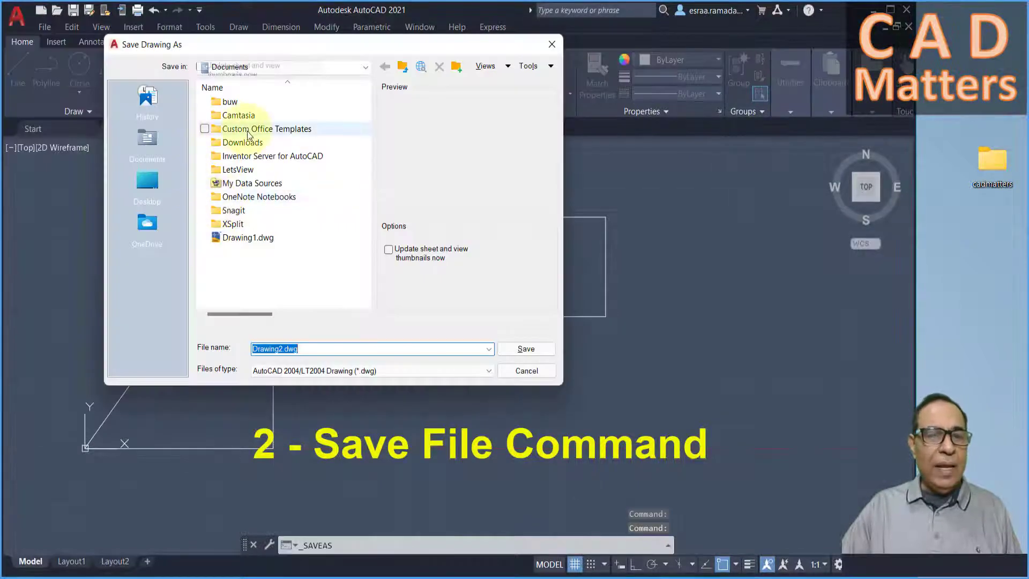
{"action": "left_click", "coordinate": [236, 67]}
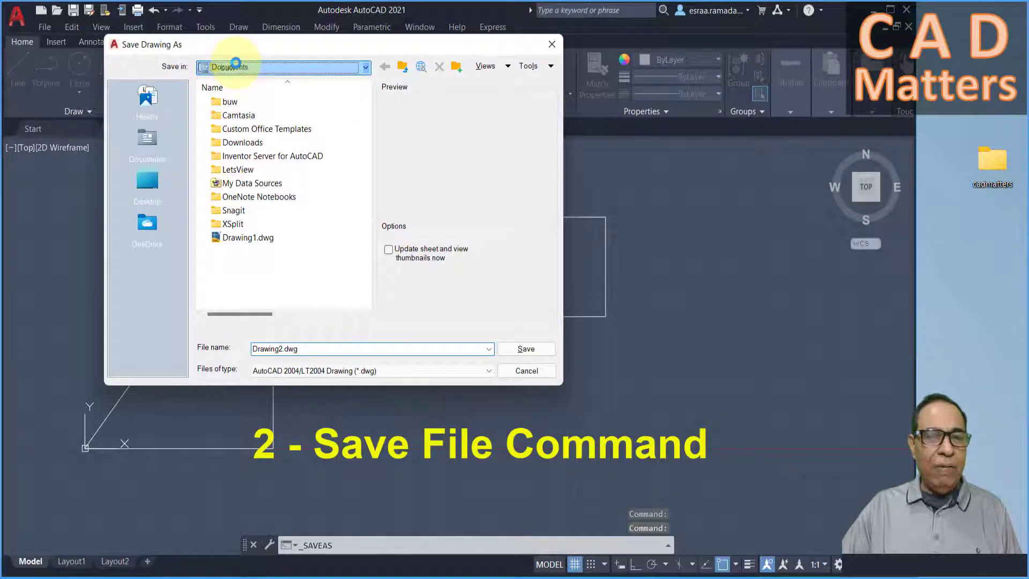
{"action": "left_click", "coordinate": [236, 67]}
{"action": "double_click", "coordinate": [241, 183]}
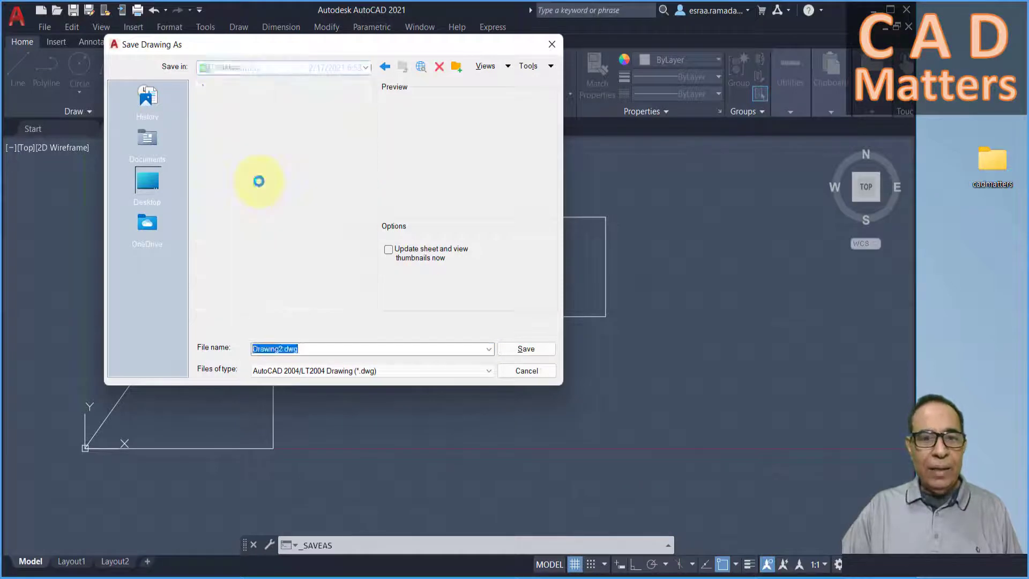
{"action": "double_click", "coordinate": [338, 347]}
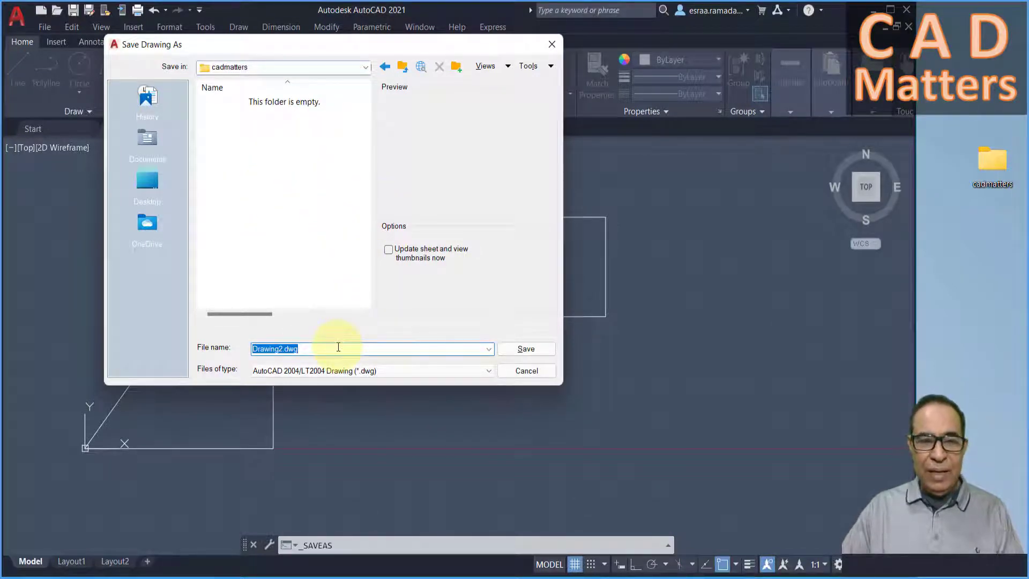
{"action": "type", "text": "1"}
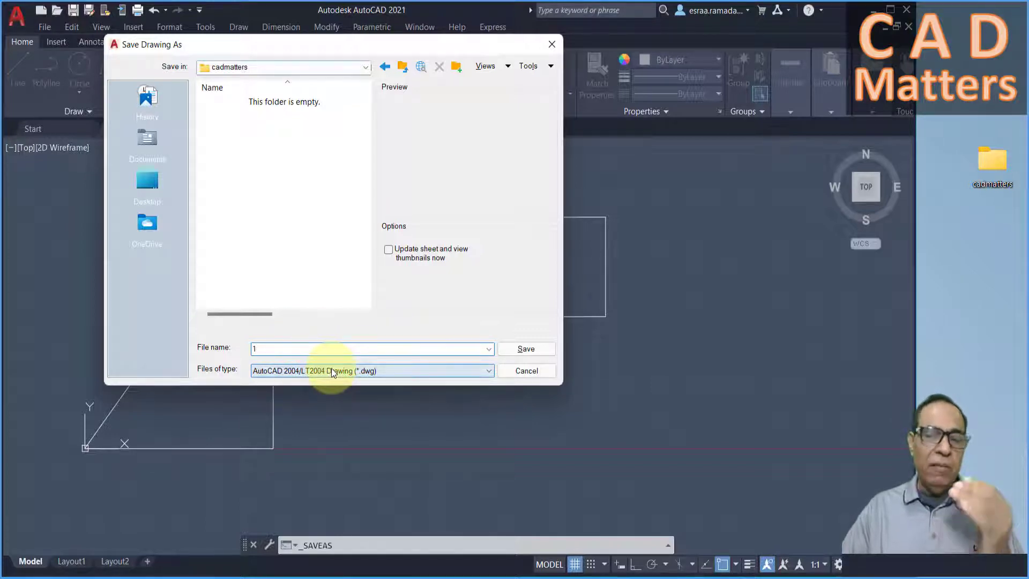
{"action": "left_click", "coordinate": [395, 347]}
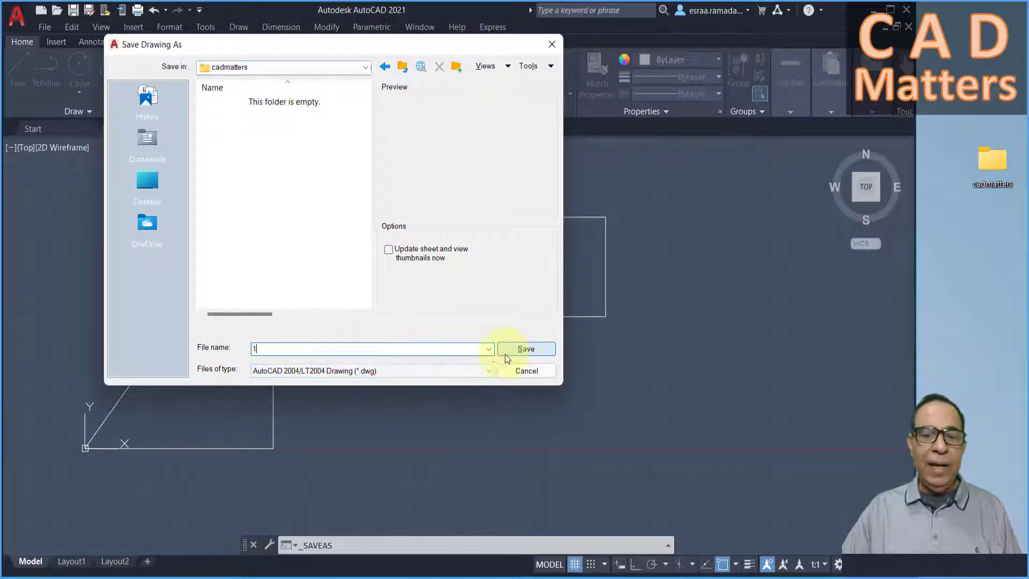
{"action": "left_click", "coordinate": [516, 352]}
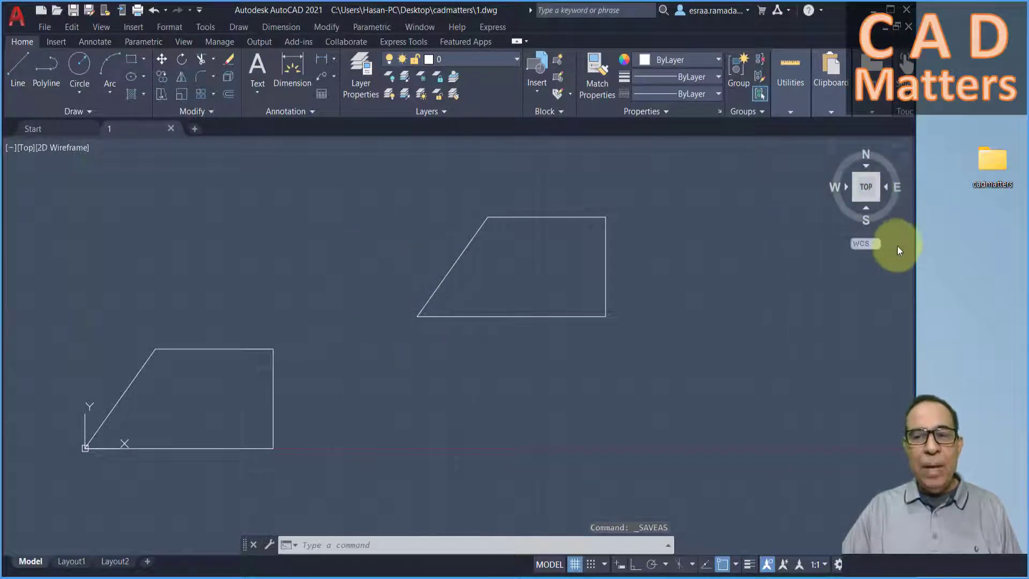
- Open the cadmatters desktop folder in File Explorer and move its window into position
{"action": "left_click", "coordinate": [992, 179]}
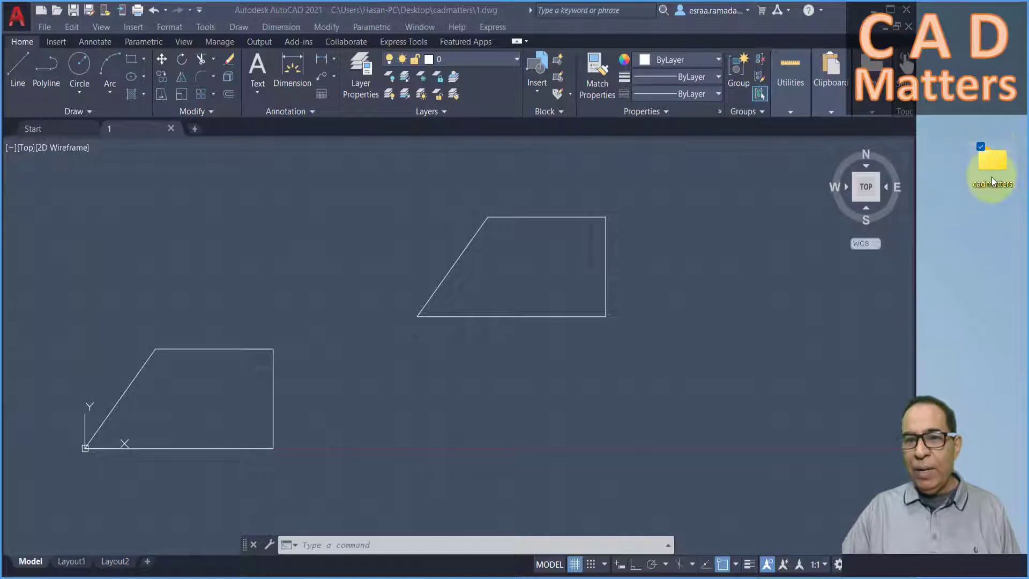
{"action": "mouse_move", "coordinate": [993, 161]}
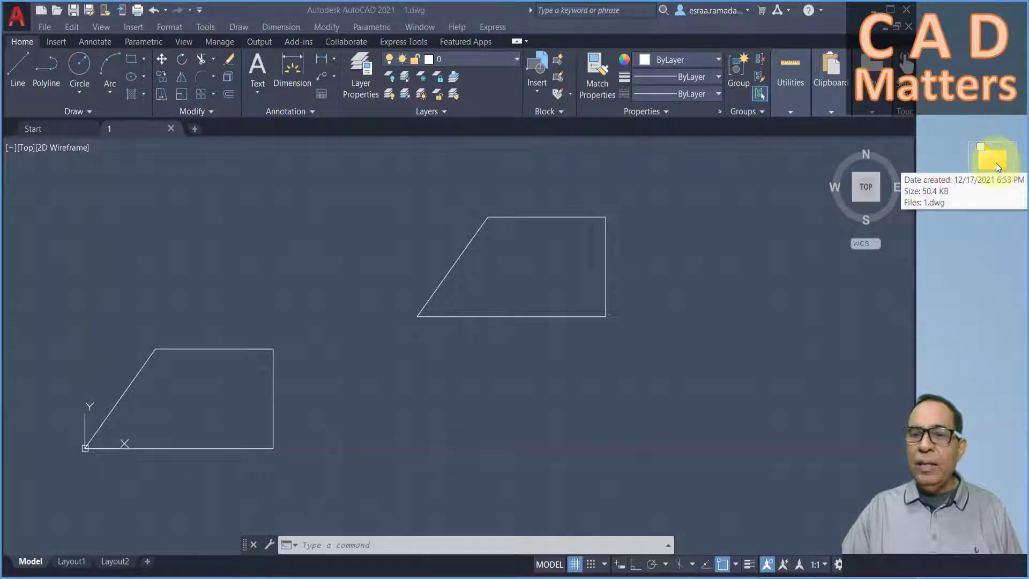
{"action": "key", "text": "Return"}
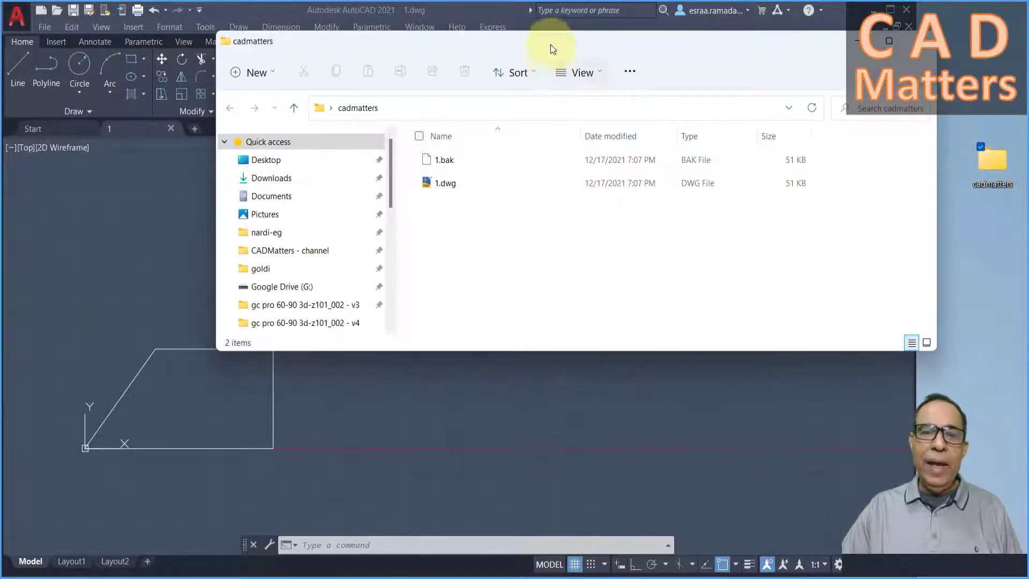
{"action": "left_click_drag", "start_coordinate": [551, 44], "coordinate": [470, 69]}
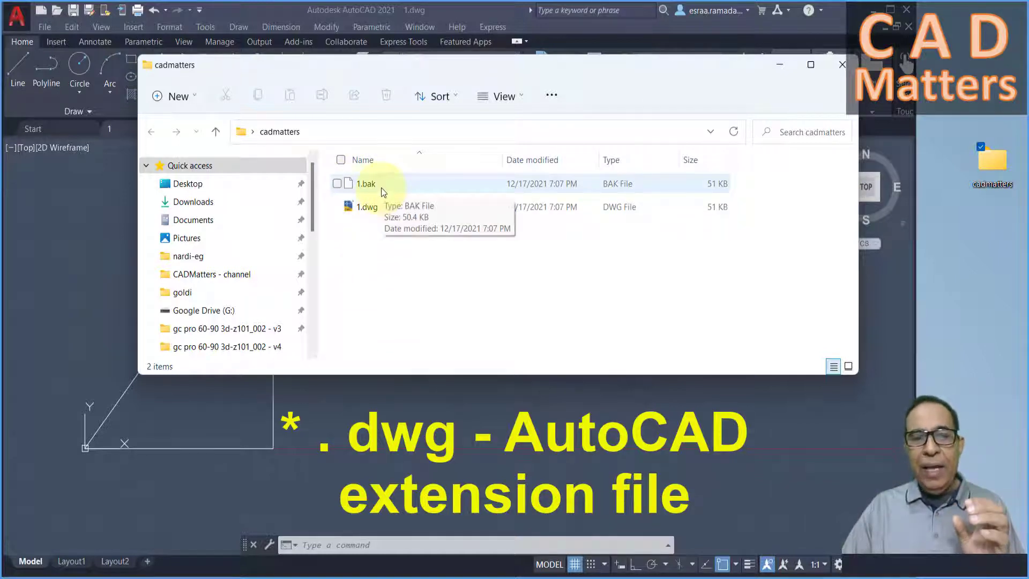
{"action": "mouse_move", "coordinate": [445, 159]}
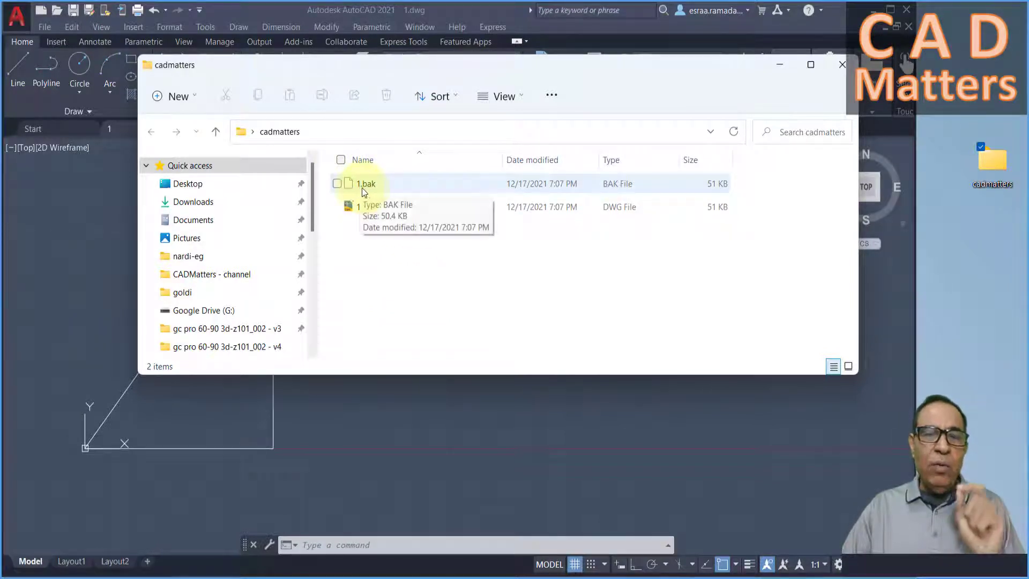
- Rename the backup file 1.bak to 11.dwg, accepting the extension-change warning
{"action": "left_click", "coordinate": [372, 188]}
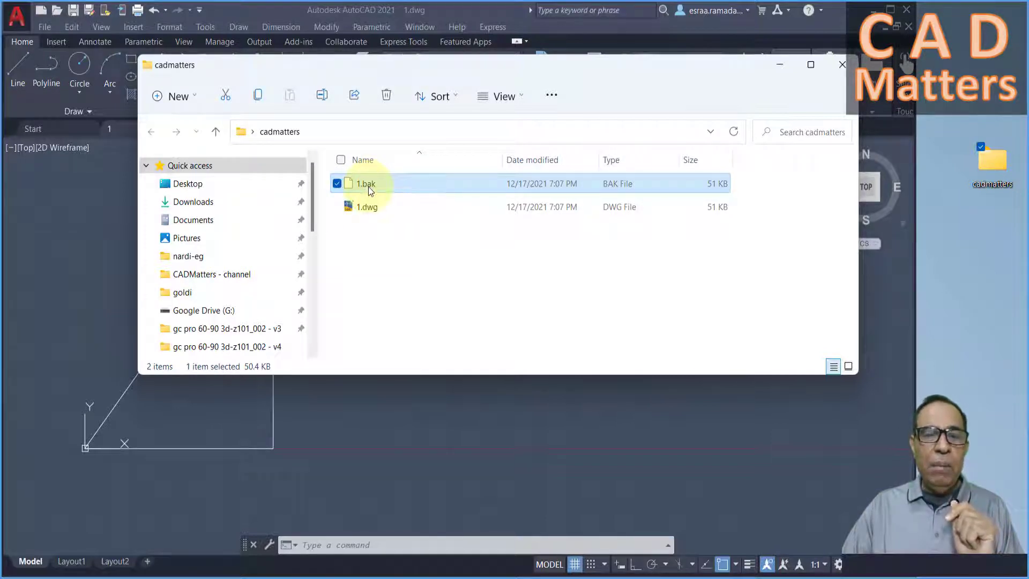
{"action": "left_click", "coordinate": [373, 185]}
{"action": "left_click", "coordinate": [386, 184]}
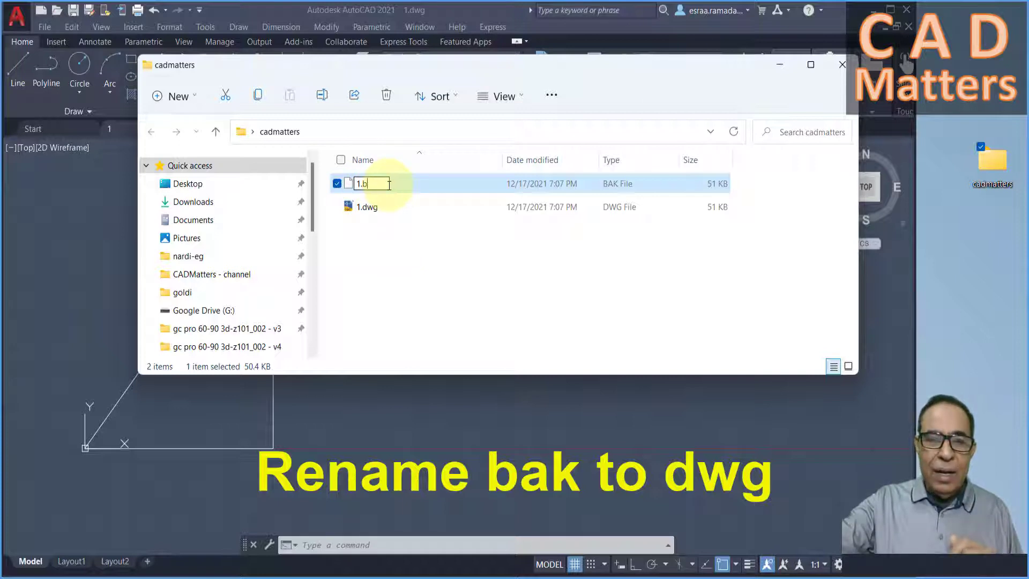
{"action": "key", "text": "BackSpace"}
{"action": "key", "text": "BackSpace"}
{"action": "key", "text": "BackSpace"}
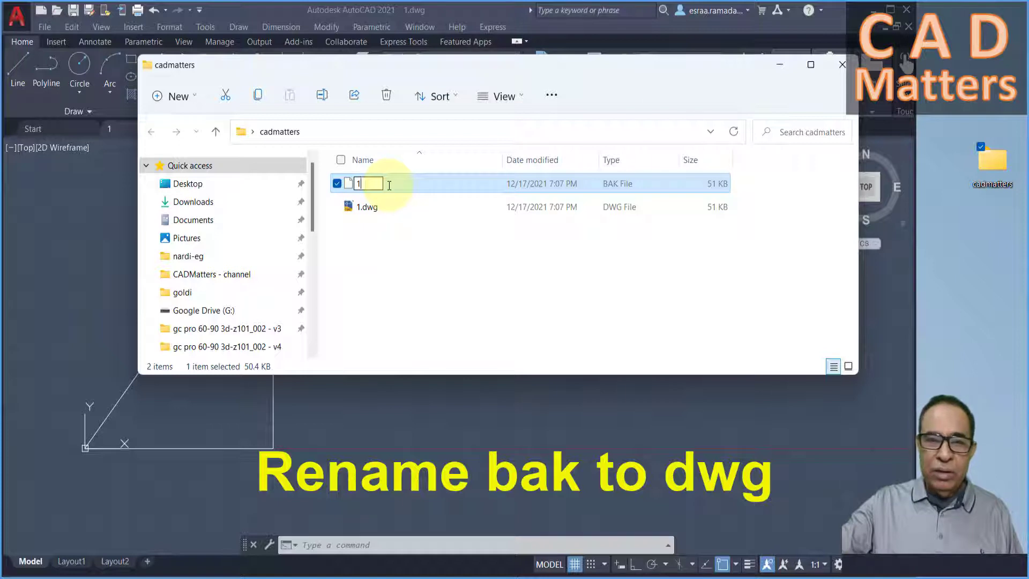
{"action": "type", "text": "1.dw"}
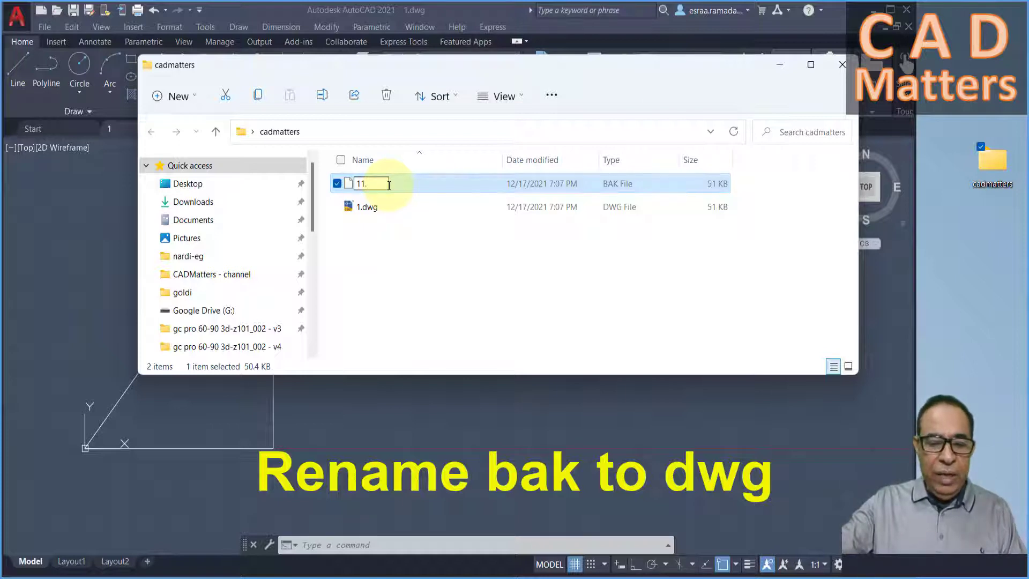
{"action": "type", "text": "g"}
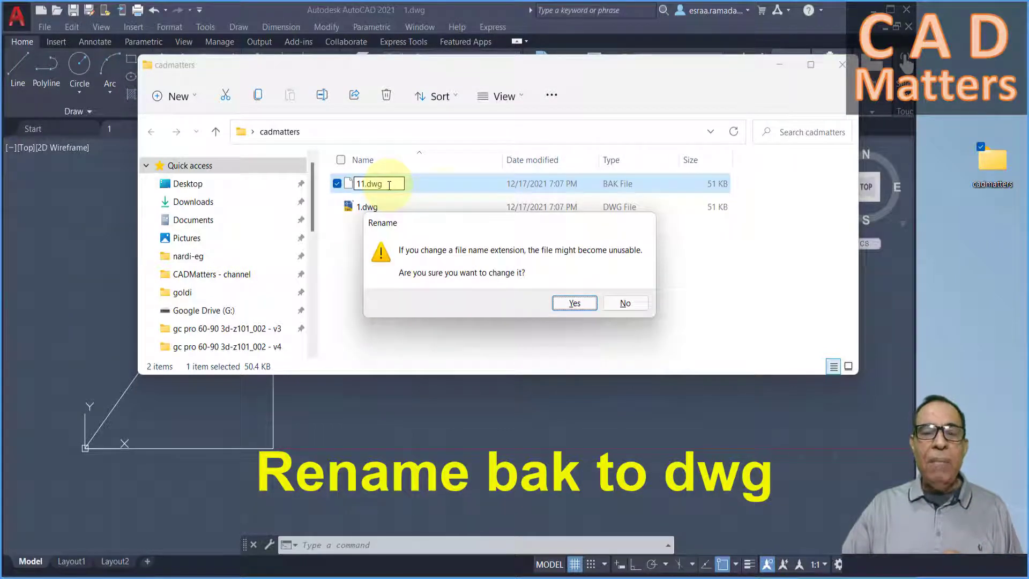
{"action": "left_click", "coordinate": [557, 303]}
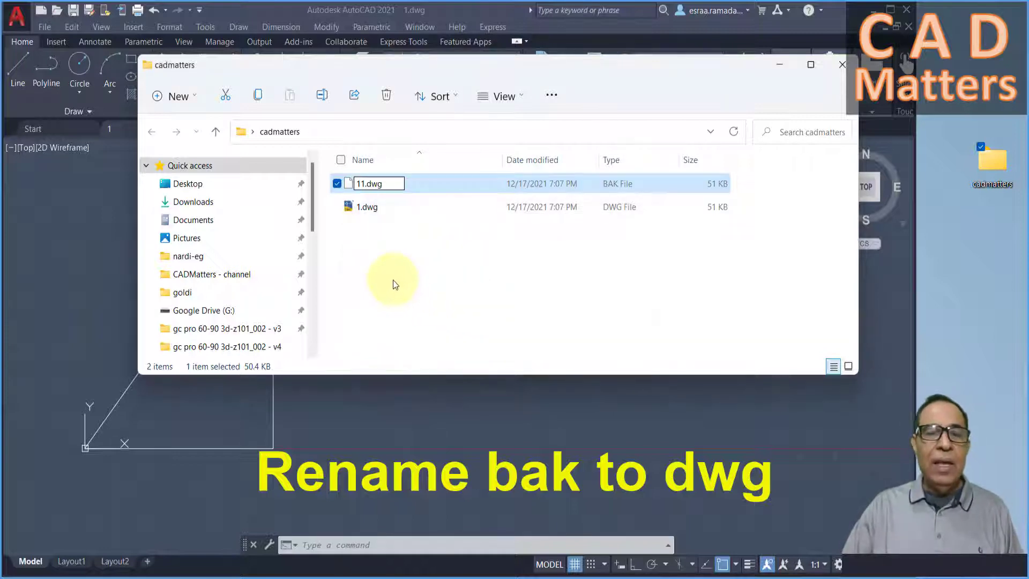
{"action": "left_click", "coordinate": [389, 269]}
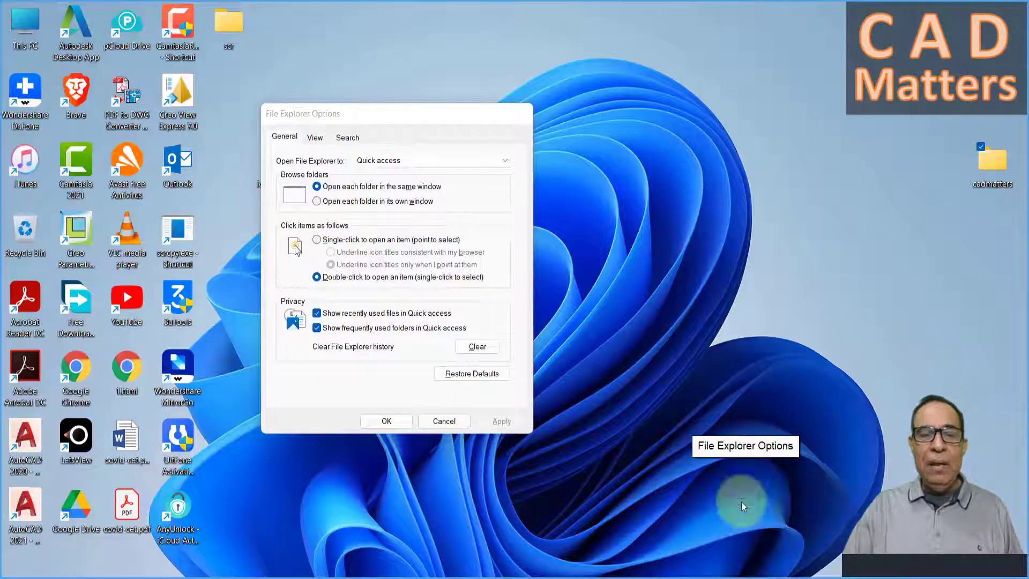
- Turn off 'Hide extensions for known file types' on the View tab and apply with OK
{"action": "left_click", "coordinate": [741, 502]}
{"action": "mouse_move", "coordinate": [430, 116]}
{"action": "left_mouse_down"}
{"action": "mouse_move", "coordinate": [331, 91]}
{"action": "mouse_move", "coordinate": [256, 87]}
{"action": "left_mouse_up"}
{"action": "left_click", "coordinate": [788, 67]}
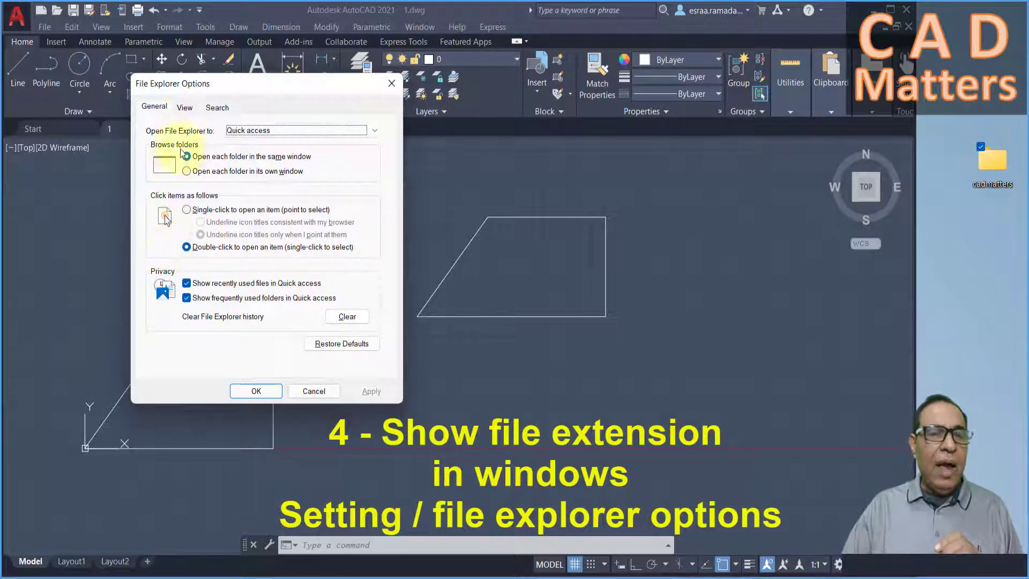
{"action": "left_click", "coordinate": [184, 108]}
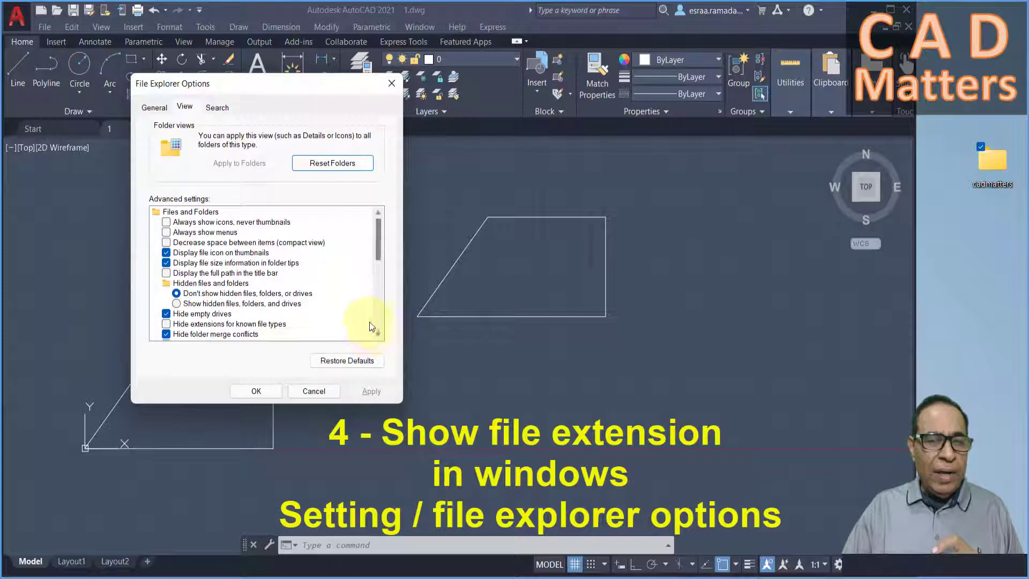
{"action": "scroll", "coordinate": [217, 312], "scroll_direction": "down", "scroll_amount": 1}
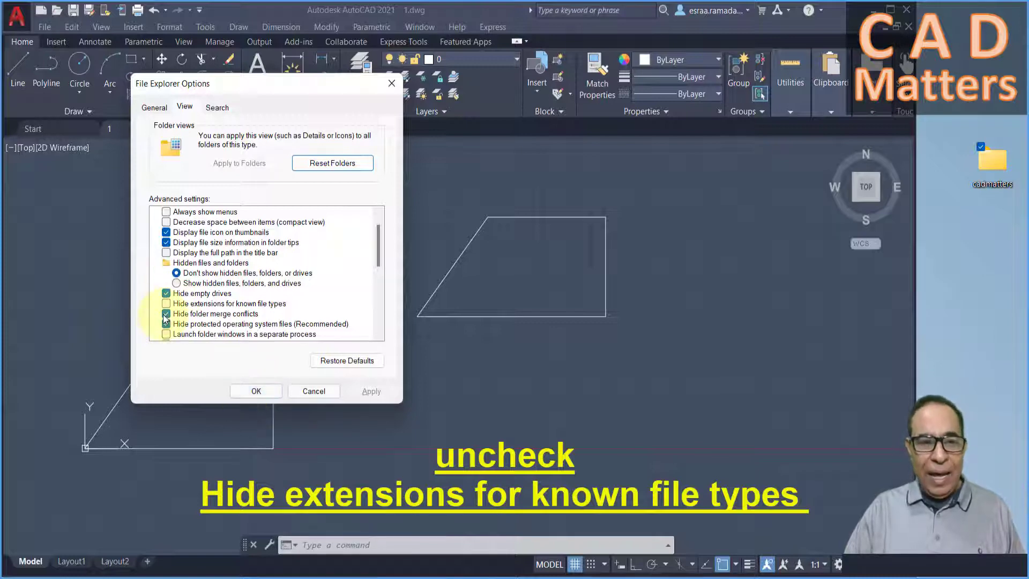
{"action": "left_click", "coordinate": [255, 391]}
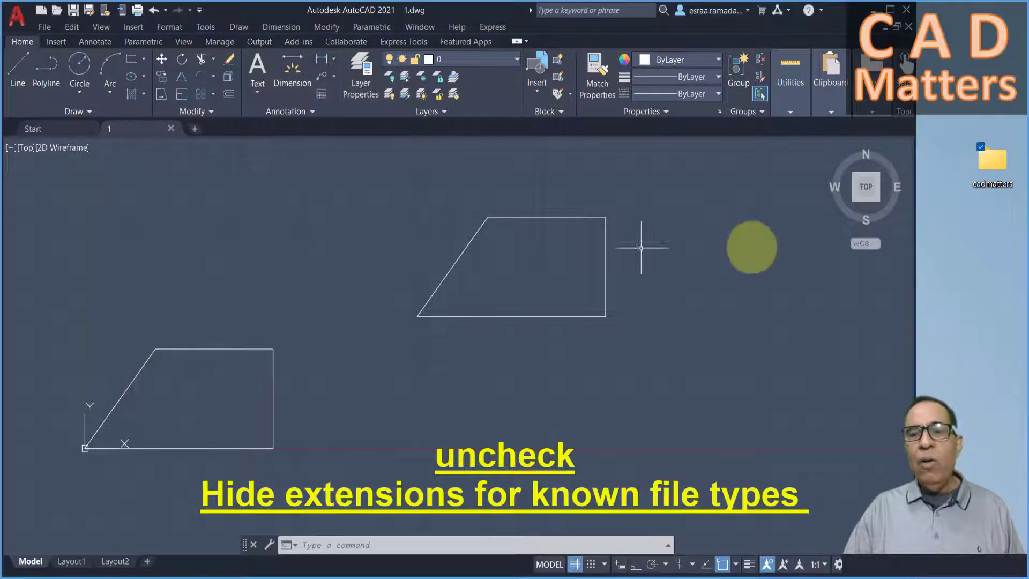
- Reopen the cadmatters folder, then minimize it to return to the AutoCAD drawing
{"action": "double_click", "coordinate": [992, 161]}
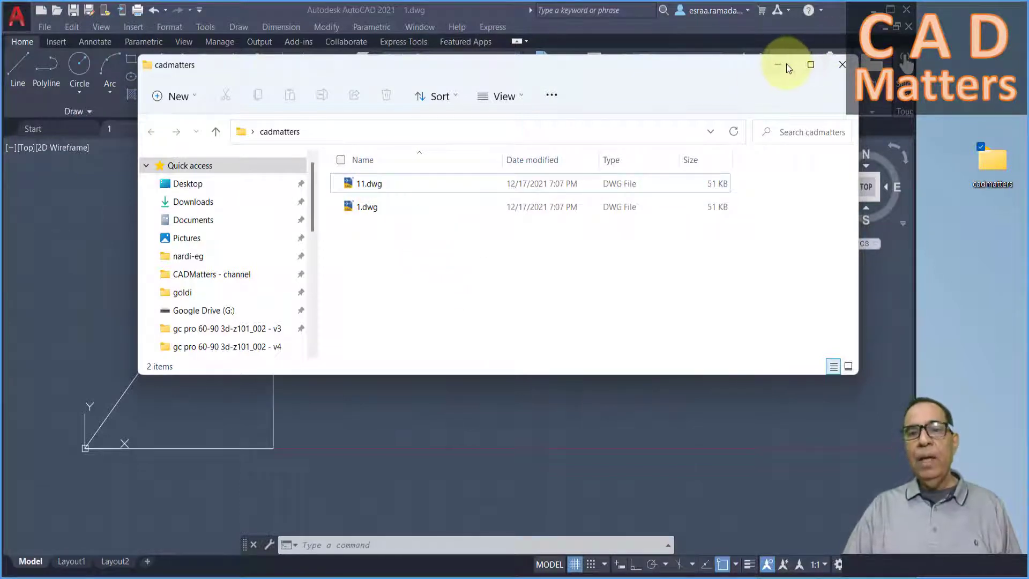
{"action": "left_click", "coordinate": [772, 66]}
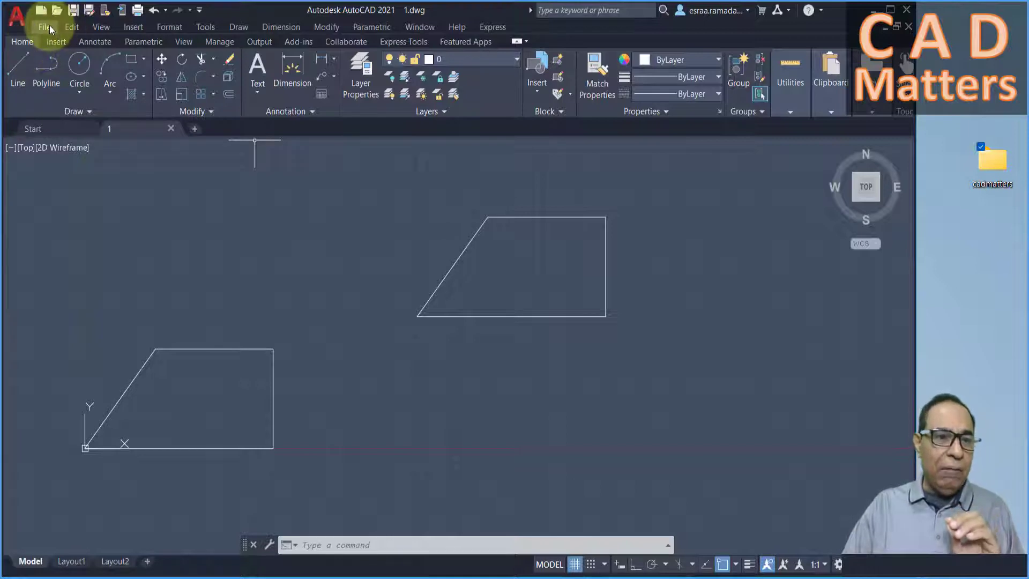
- Open 11.dwg from the cadmatters folder through the application menu's Open command
{"action": "left_click", "coordinate": [19, 18]}
{"action": "left_click", "coordinate": [18, 17]}
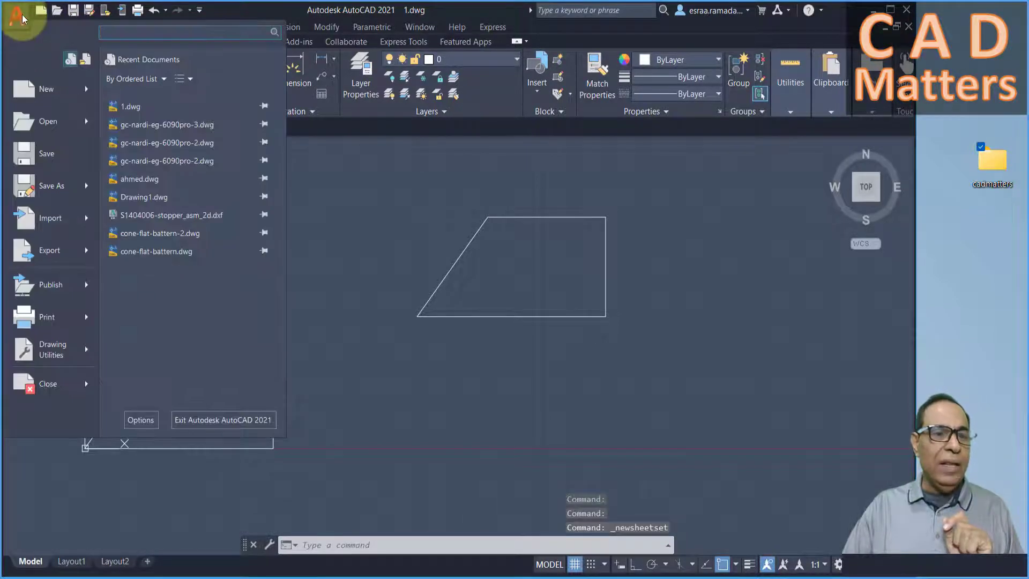
{"action": "left_click", "coordinate": [32, 120]}
{"action": "left_click", "coordinate": [227, 178]}
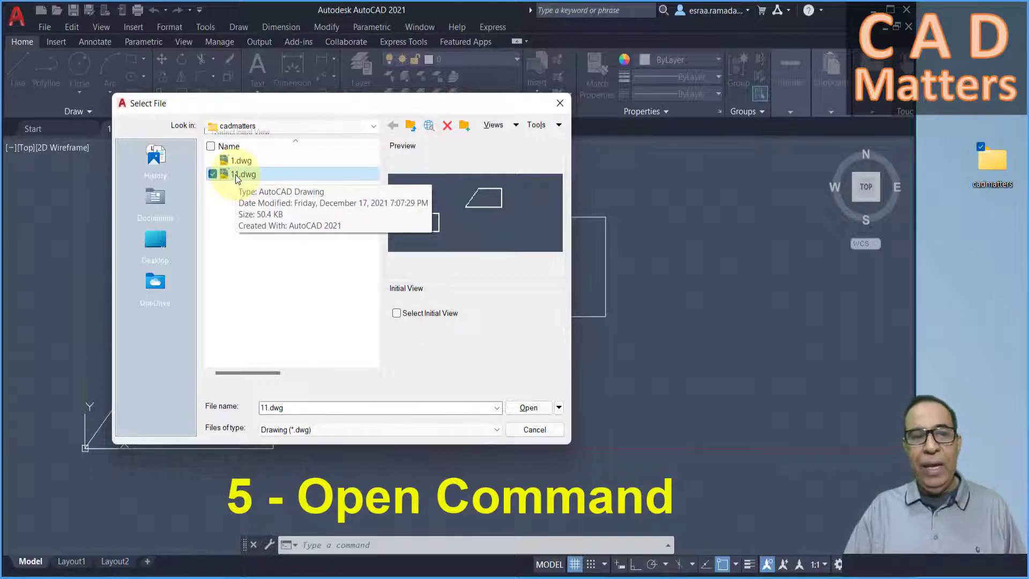
{"action": "double_click", "coordinate": [236, 174]}
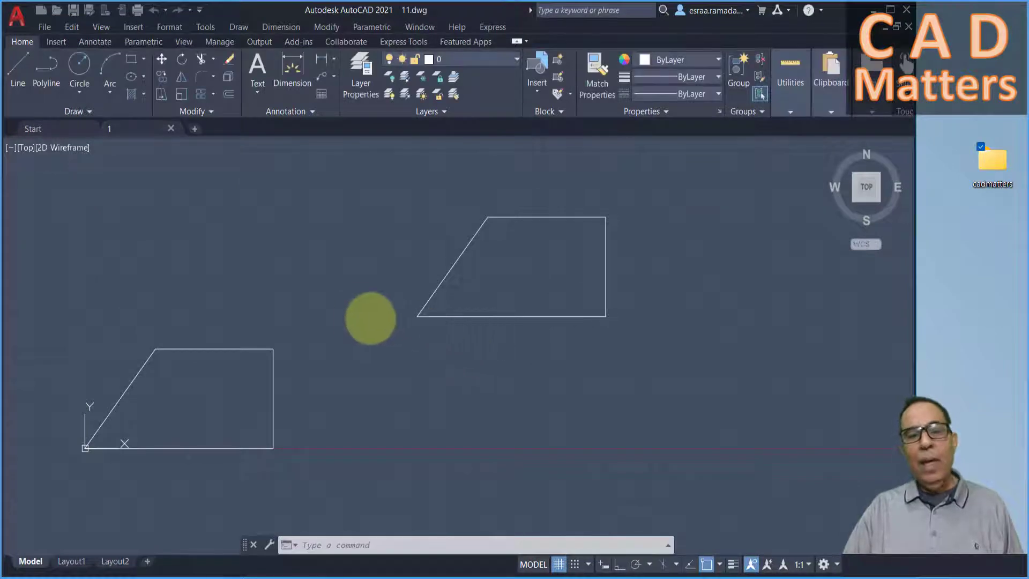
{"action": "middle_click_drag", "start_coordinate": [368, 317], "coordinate": [394, 234]}
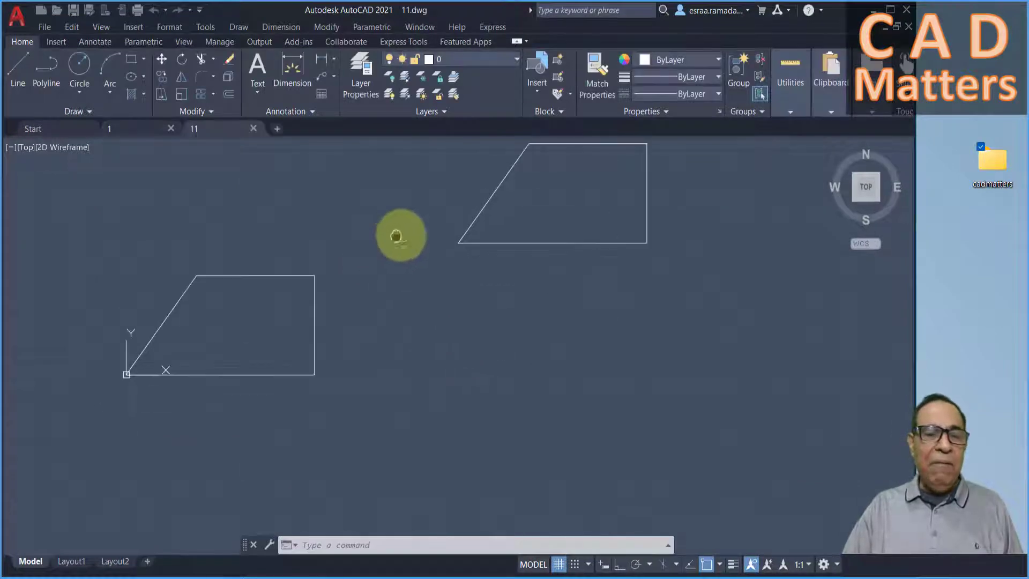
{"action": "scroll", "coordinate": [459, 282], "scroll_direction": "down", "scroll_amount": 2}
{"action": "scroll", "coordinate": [380, 299], "scroll_direction": "down", "scroll_amount": 2}
{"action": "scroll", "coordinate": [395, 294], "scroll_direction": "up", "scroll_amount": 2}
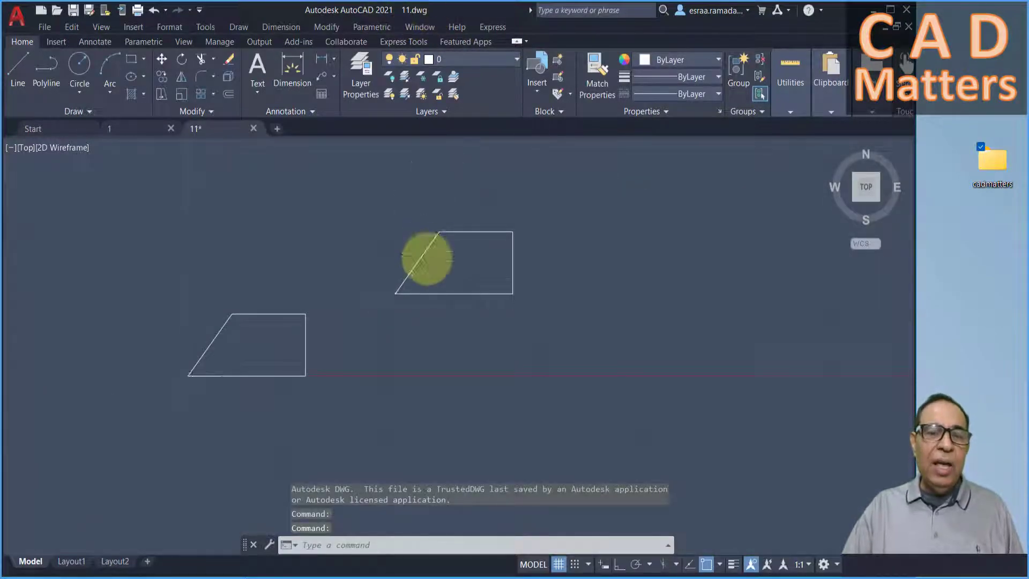
{"action": "scroll", "coordinate": [426, 258], "scroll_direction": "up", "scroll_amount": 4}
{"action": "middle_click_drag", "start_coordinate": [420, 276], "coordinate": [448, 212]}
{"action": "scroll", "coordinate": [447, 241], "scroll_direction": "down", "scroll_amount": 2}
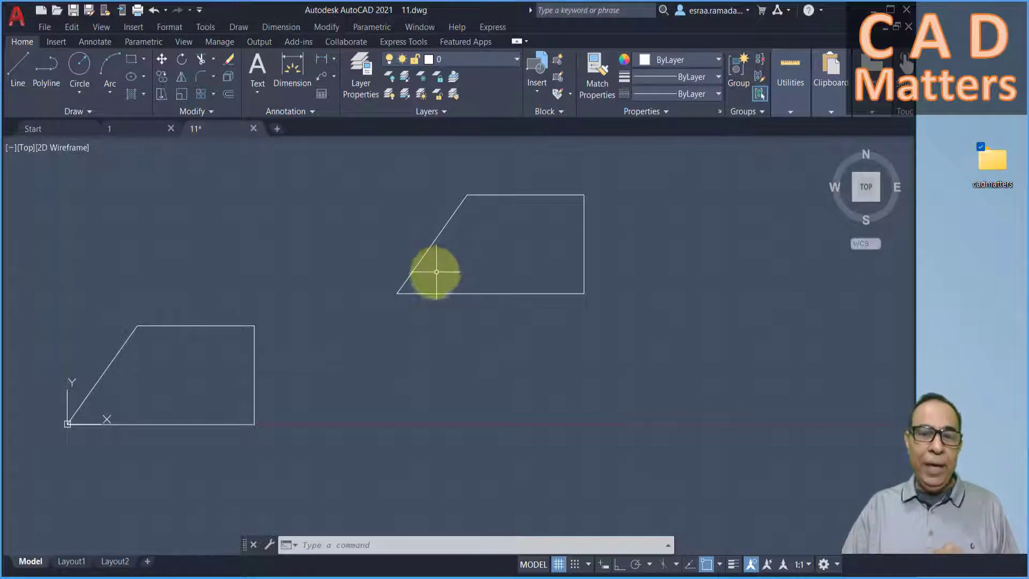
{"action": "scroll", "coordinate": [439, 263], "scroll_direction": "up", "scroll_amount": 1}
{"action": "scroll", "coordinate": [437, 273], "scroll_direction": "down", "scroll_amount": 1}
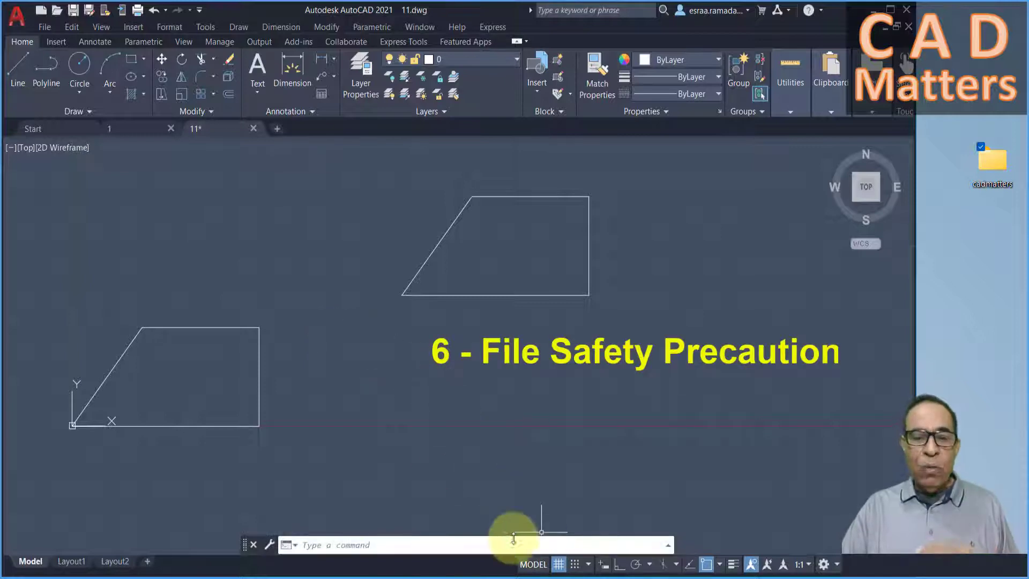
- Open AutoCAD Options from the command-line shortcut menu, showing the Open and Save settings
{"action": "left_click", "coordinate": [465, 547]}
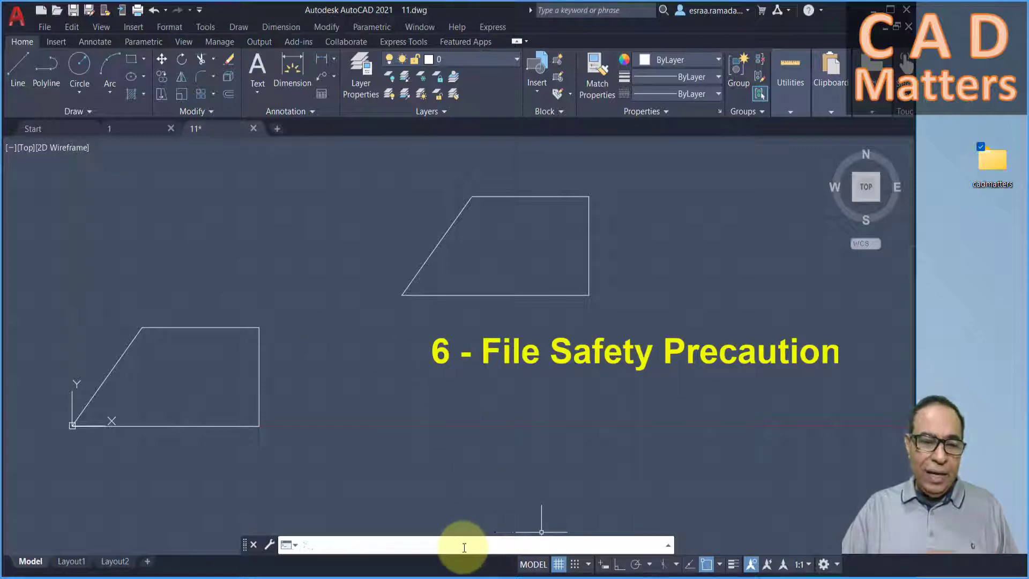
{"action": "right_click", "coordinate": [465, 547]}
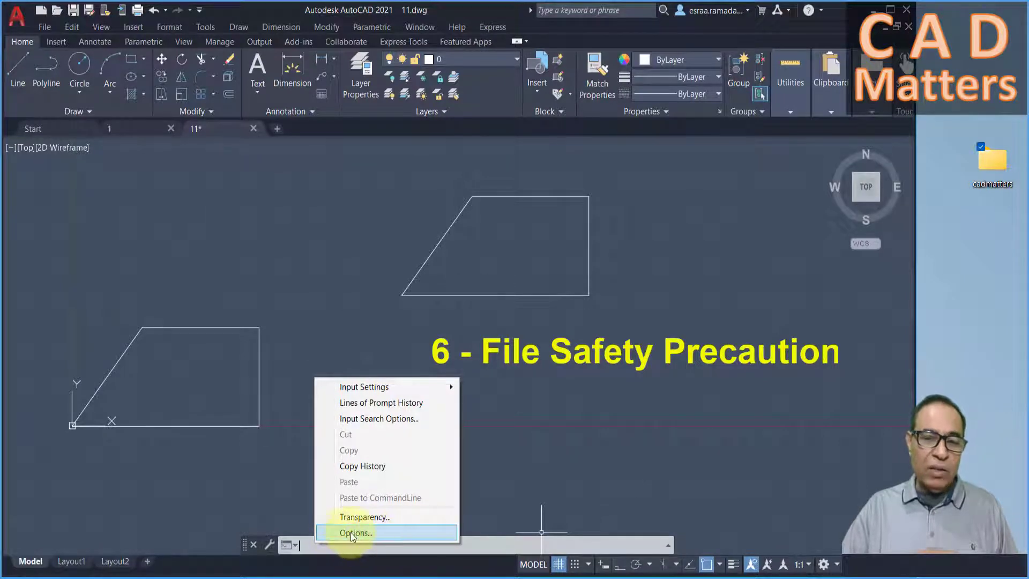
{"action": "left_click", "coordinate": [351, 532]}
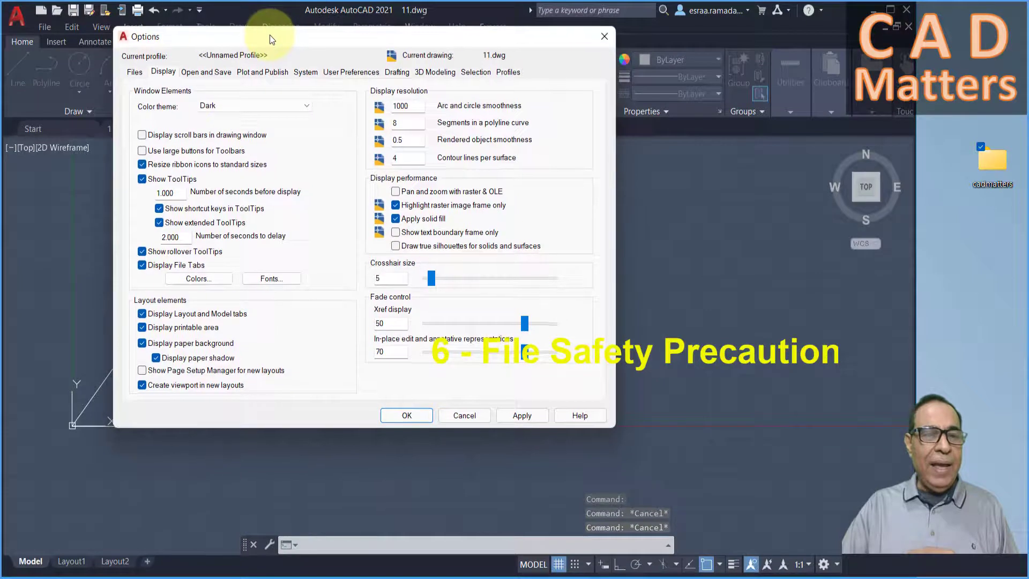
{"action": "left_click_drag", "start_coordinate": [268, 34], "coordinate": [279, 31]}
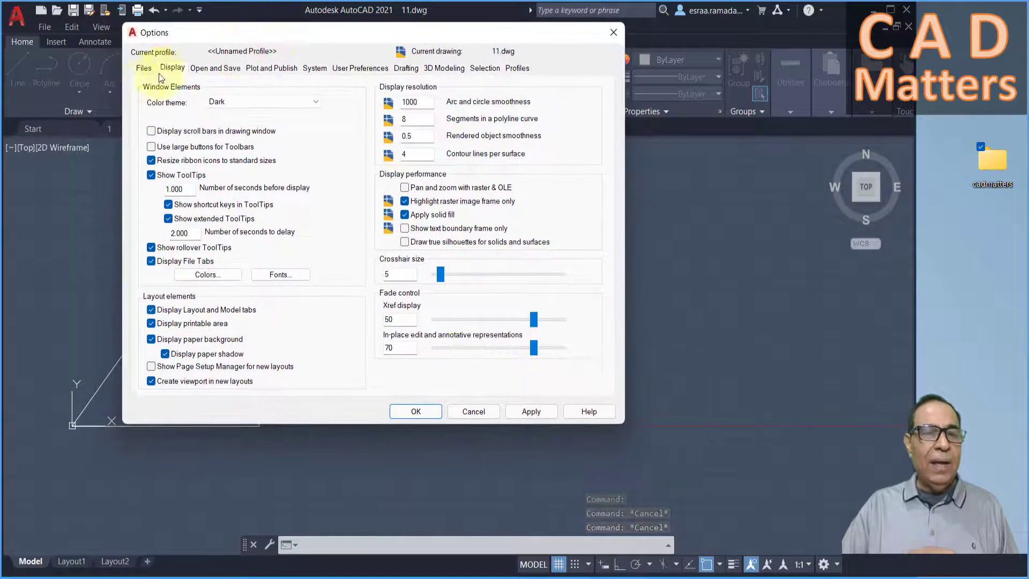
{"action": "left_click", "coordinate": [214, 69]}
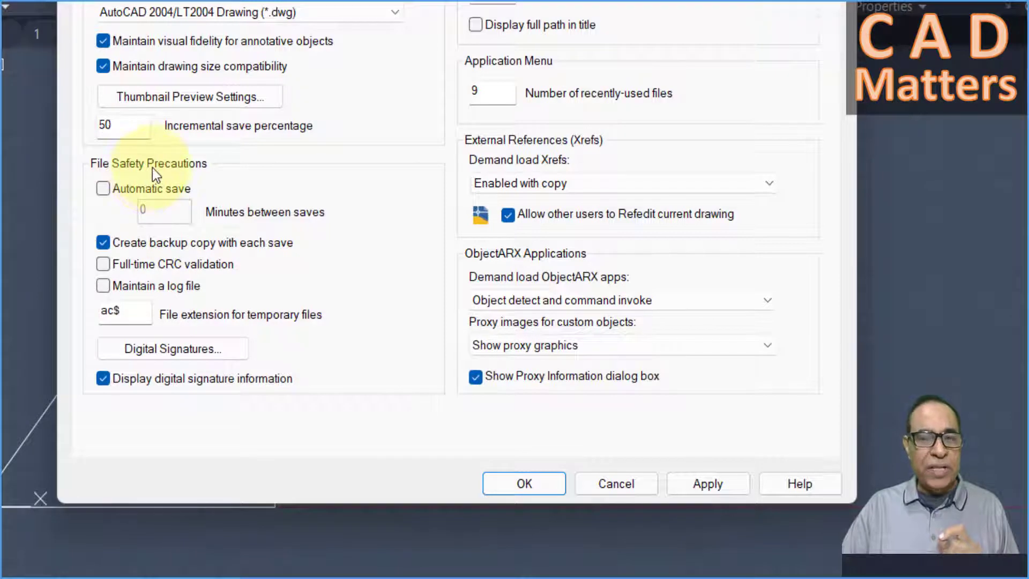
- Turn on Automatic save with 10 minutes between saves
{"action": "left_click", "coordinate": [126, 194]}
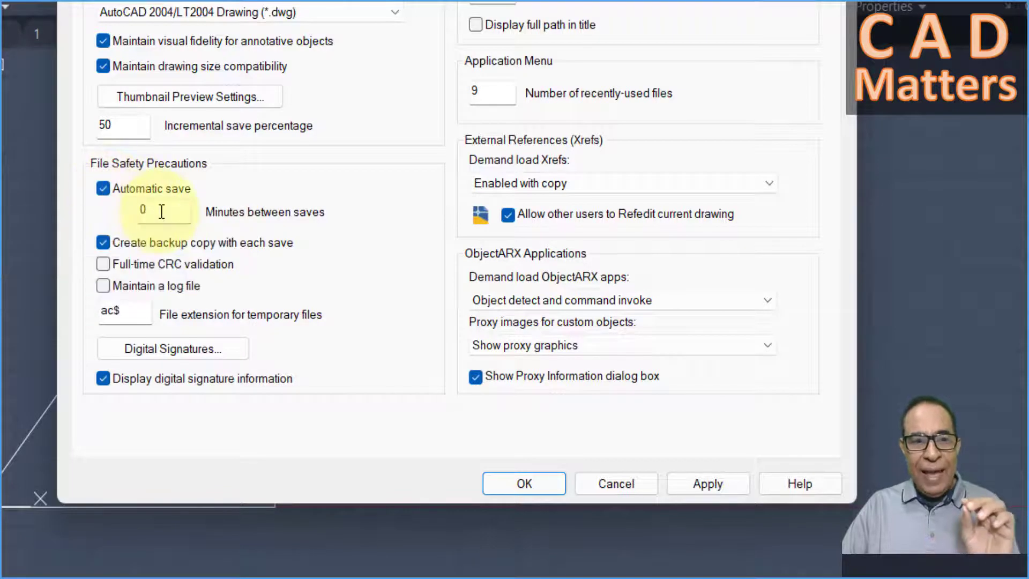
{"action": "left_click_drag", "start_coordinate": [161, 211], "coordinate": [135, 206]}
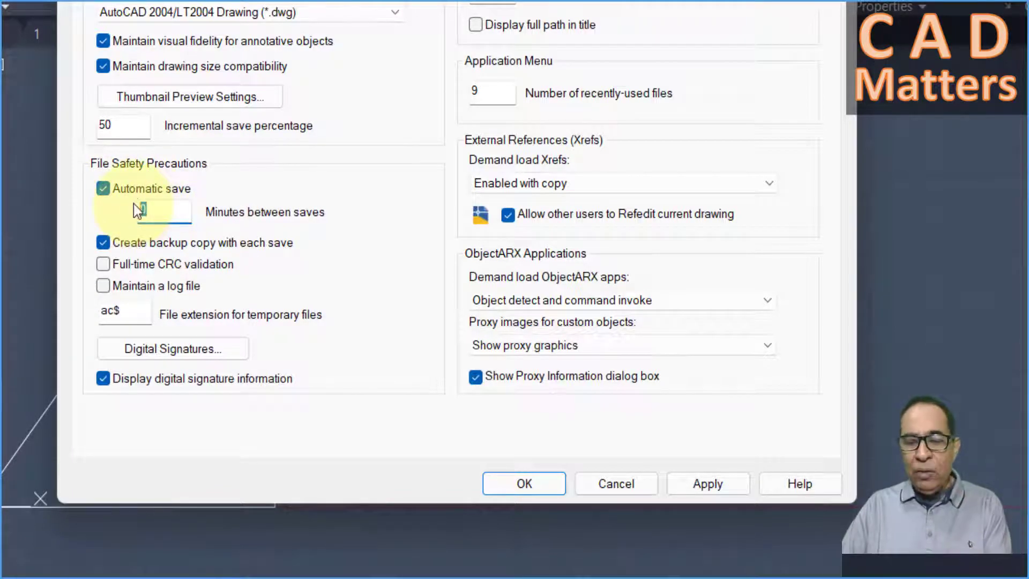
{"action": "type", "text": "10"}
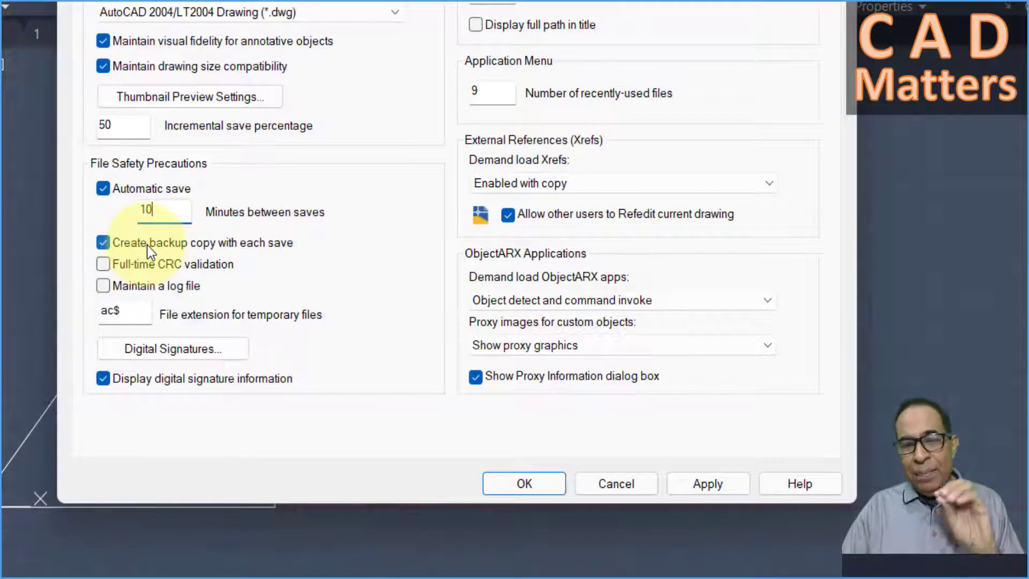
{"action": "mouse_move", "coordinate": [143, 237]}
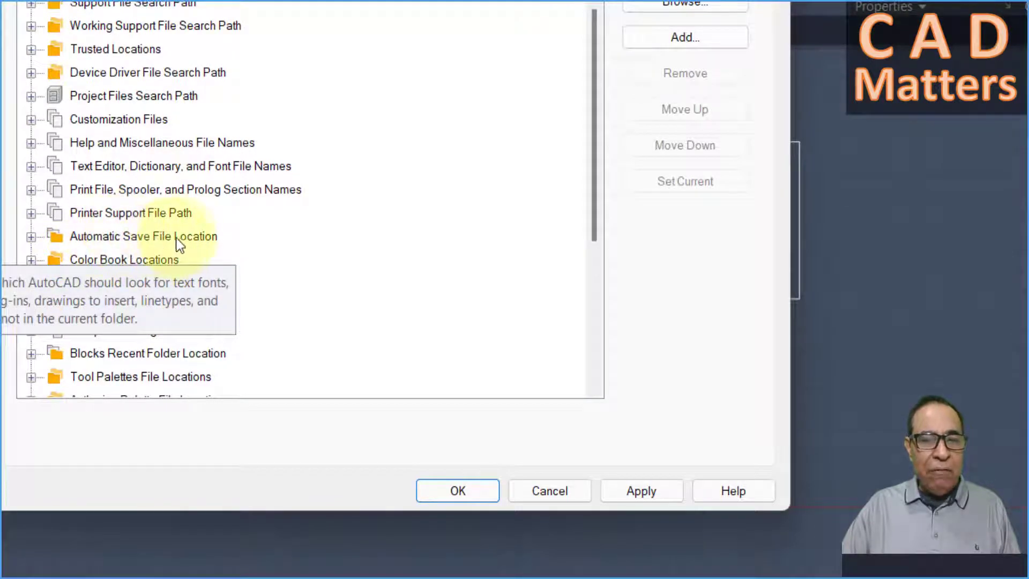
- Copy the Automatic Save File Location path ending in AppData\Local\Temp
{"action": "left_click", "coordinate": [28, 236]}
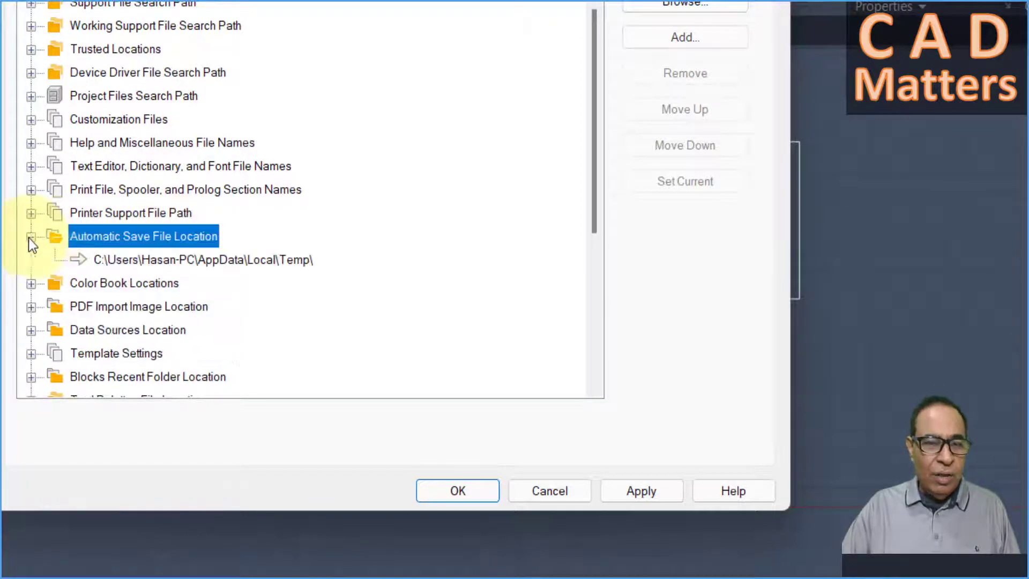
{"action": "left_click", "coordinate": [142, 260]}
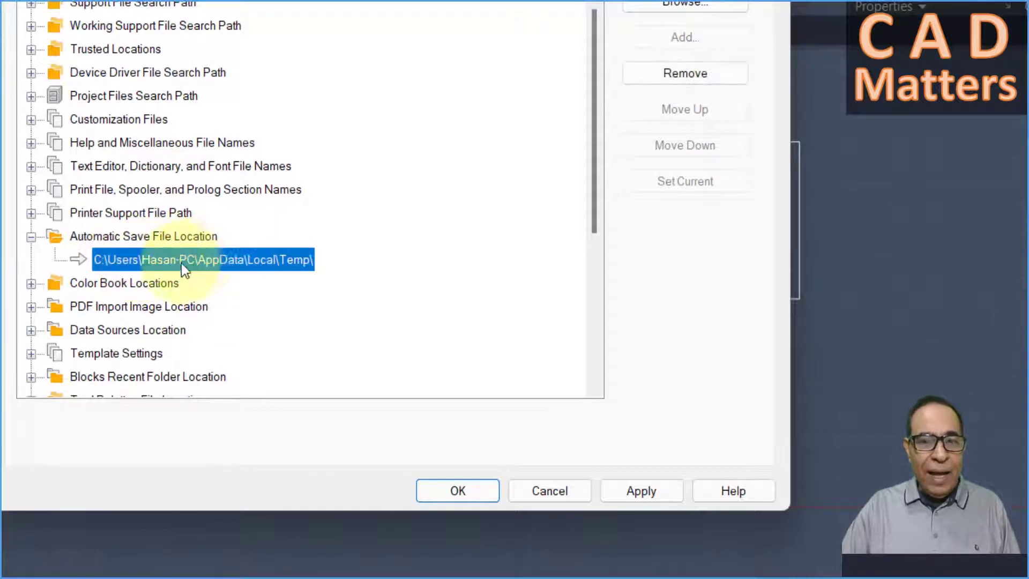
{"action": "left_click", "coordinate": [282, 263]}
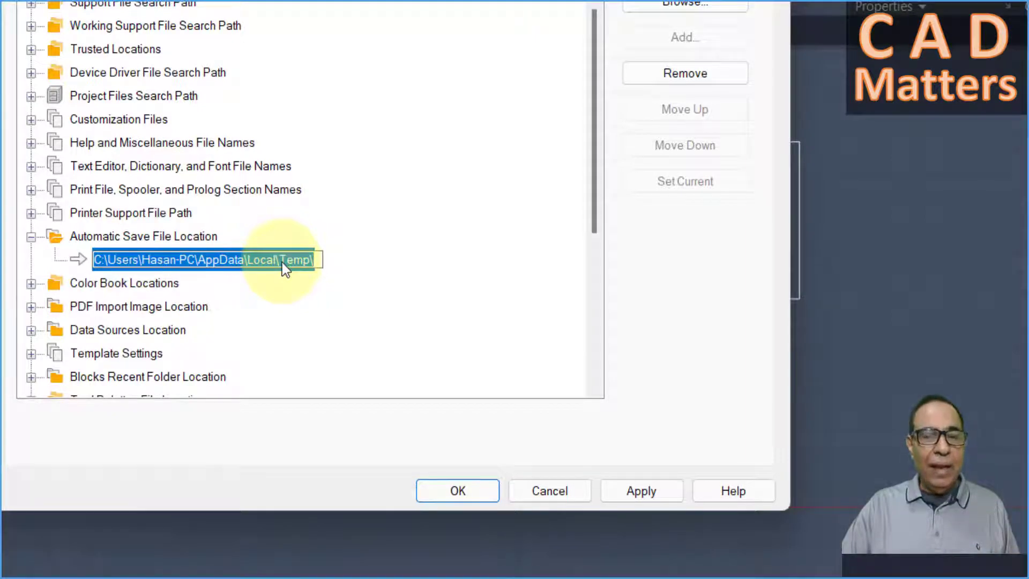
{"action": "right_click", "coordinate": [281, 262]}
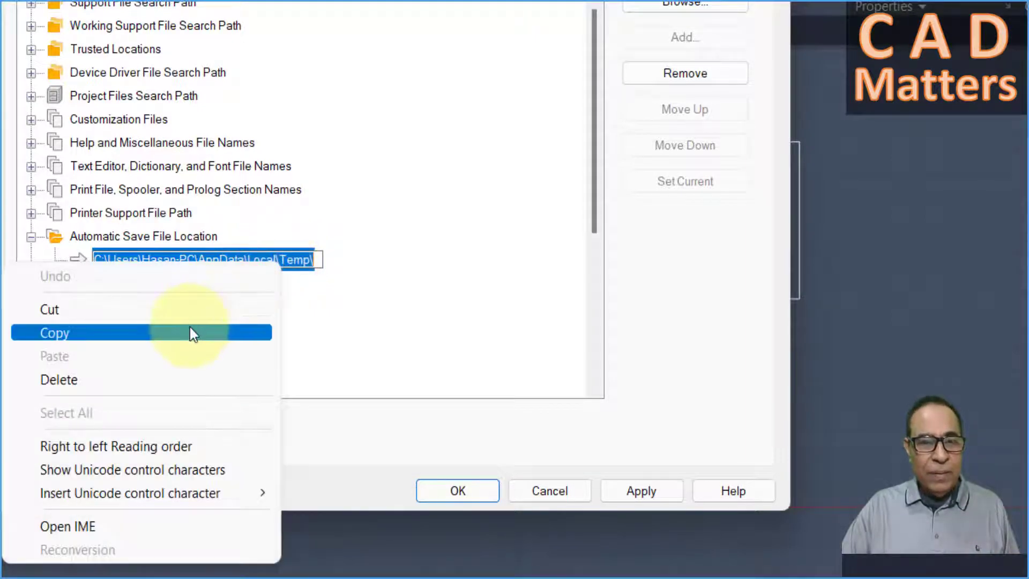
{"action": "left_click", "coordinate": [190, 333]}
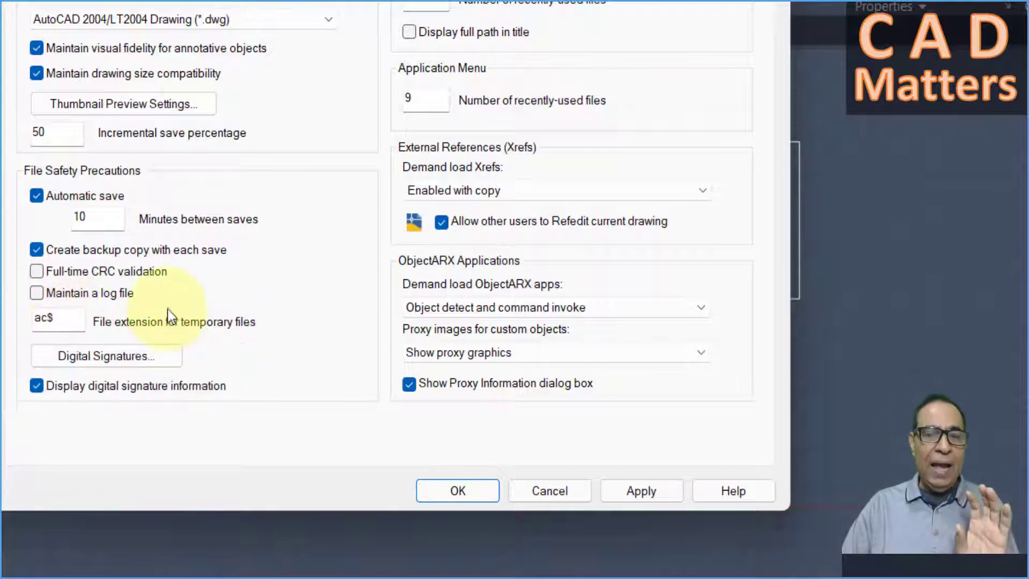
- Close Options with OK, then reopen the cadmatters folder and maximize its window
{"action": "left_click", "coordinate": [72, 198]}
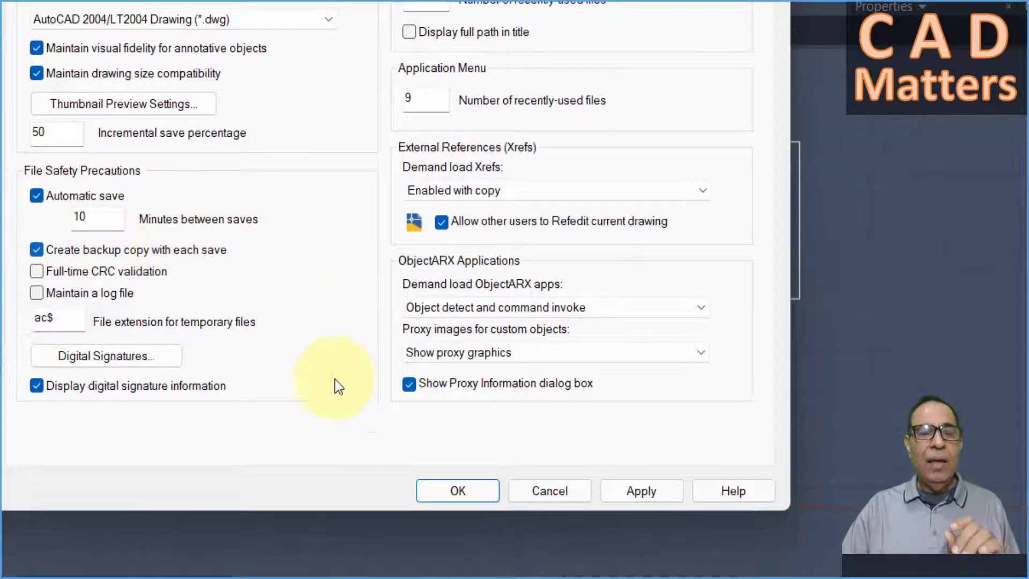
{"action": "left_click", "coordinate": [461, 490]}
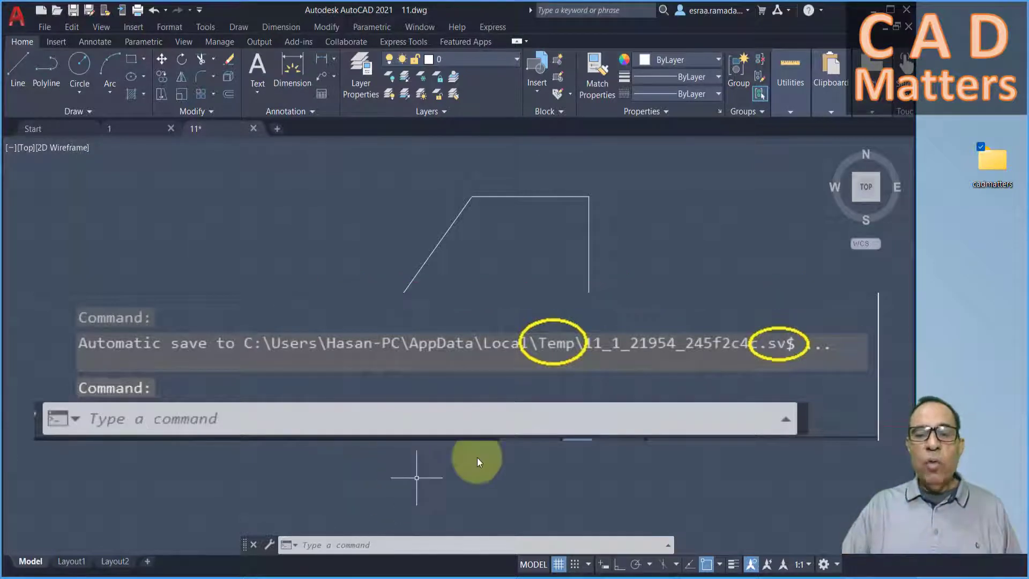
{"action": "double_click", "coordinate": [991, 162]}
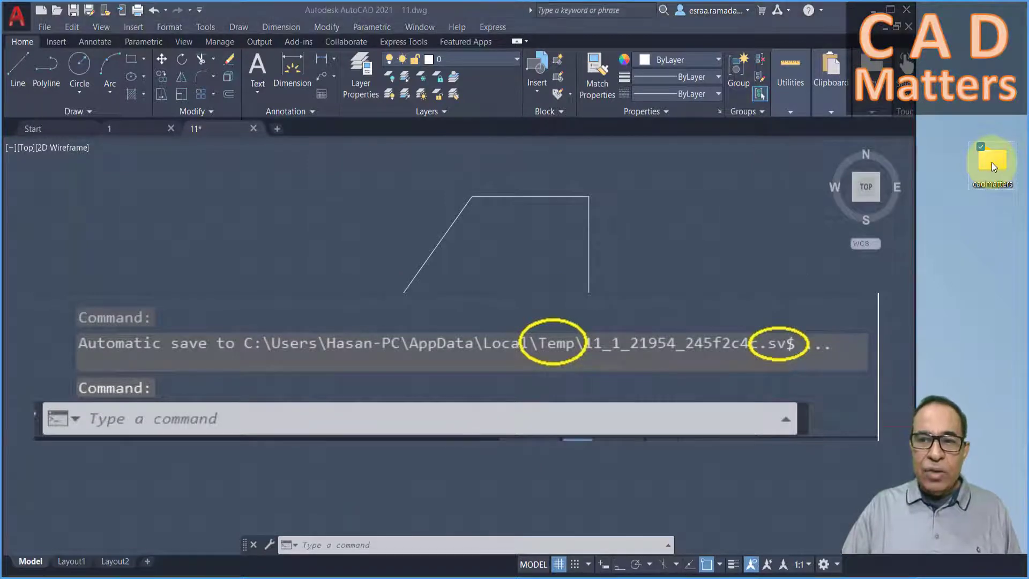
{"action": "double_click", "coordinate": [536, 81]}
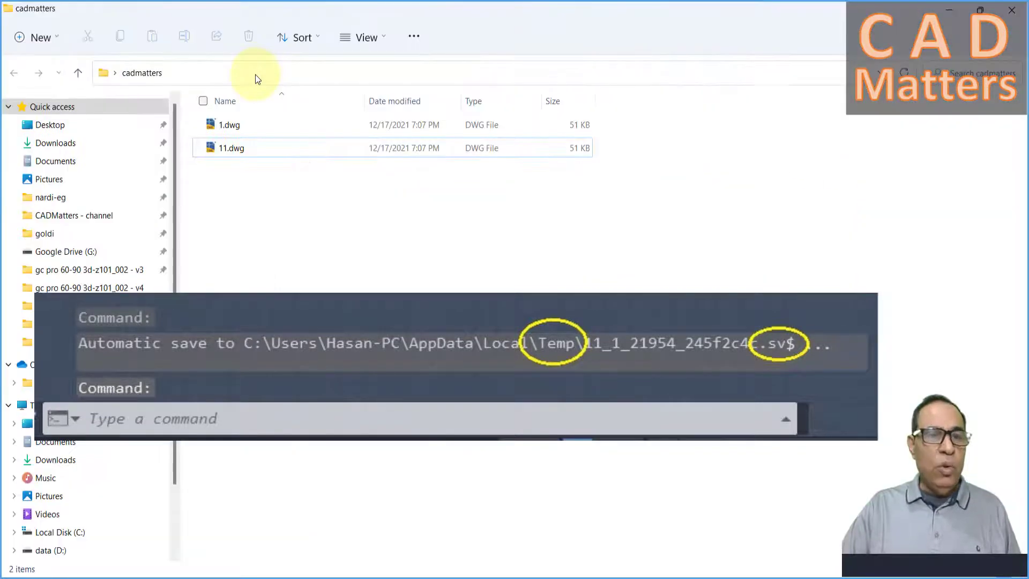
- Go to the AppData\Local\Temp folder by pasting its path into the address bar
{"action": "left_click", "coordinate": [254, 75]}
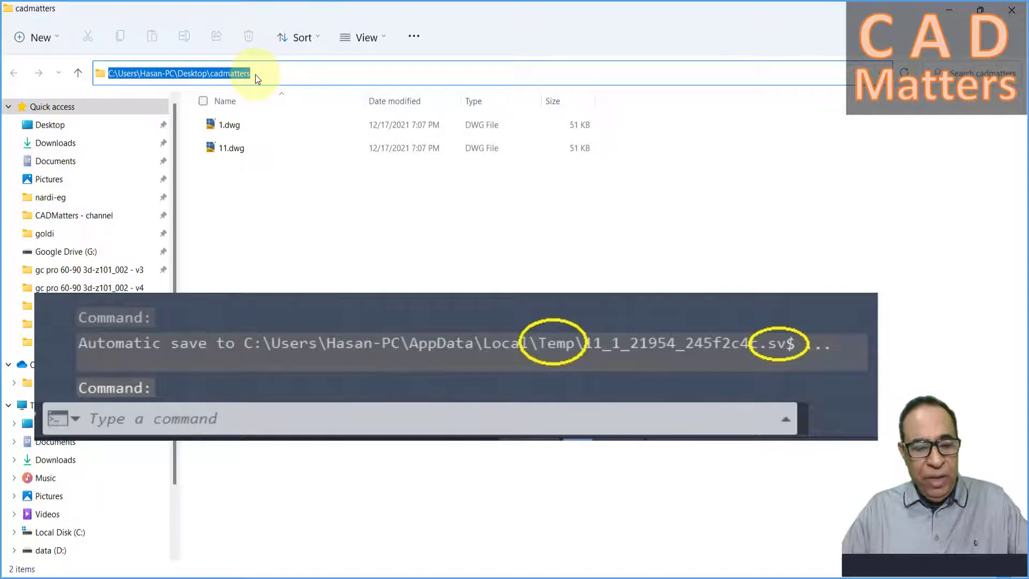
{"action": "key", "text": "ctrl+v"}
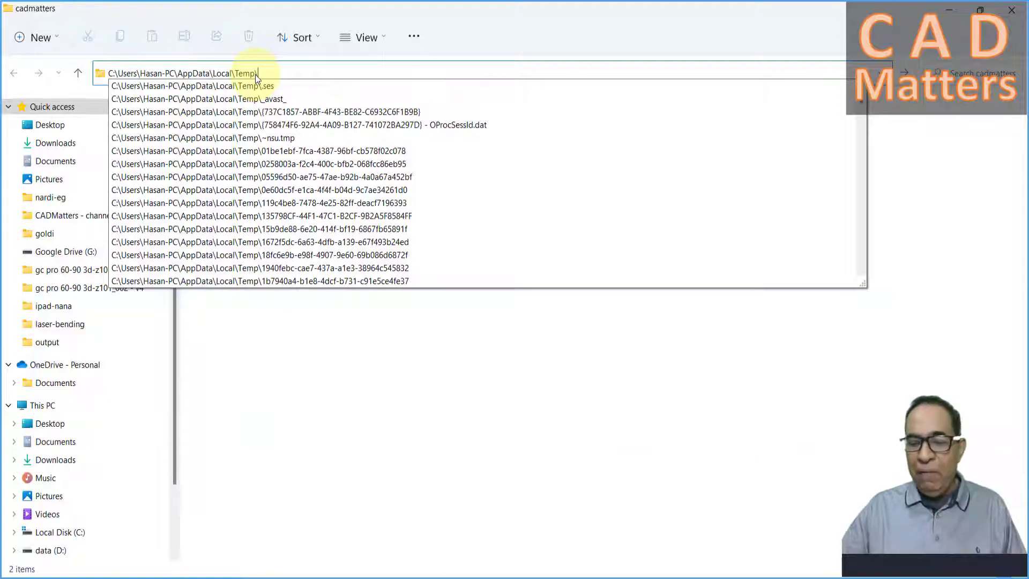
{"action": "key", "text": "Return"}
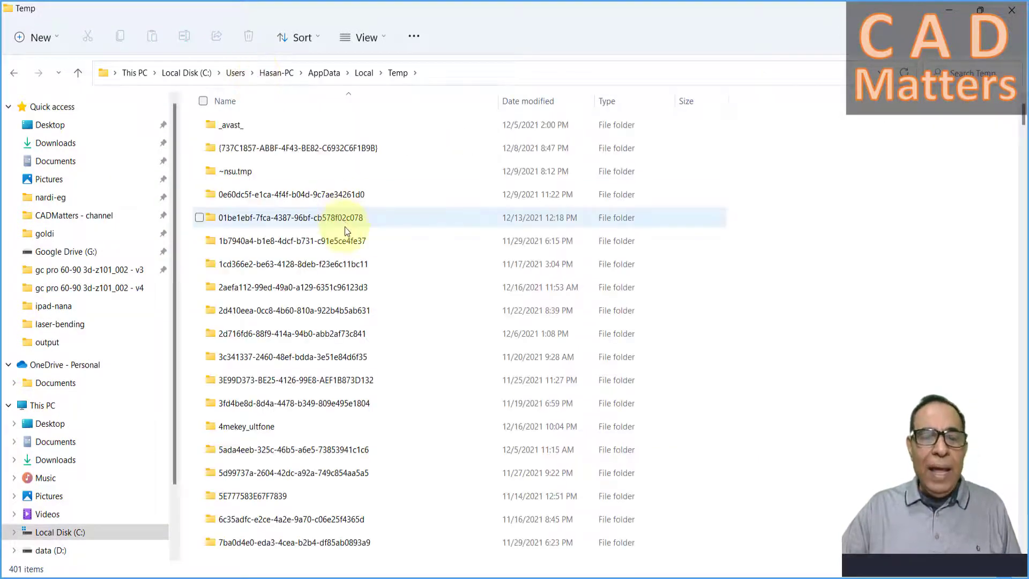
- Scroll through the Temp folder's 401 items
{"action": "scroll", "coordinate": [356, 235], "scroll_direction": "down", "scroll_amount": 5}
{"action": "scroll", "coordinate": [367, 245], "scroll_direction": "down", "scroll_amount": 5}
{"action": "scroll", "coordinate": [367, 247], "scroll_direction": "down", "scroll_amount": 5}
{"action": "scroll", "coordinate": [368, 247], "scroll_direction": "down", "scroll_amount": 5}
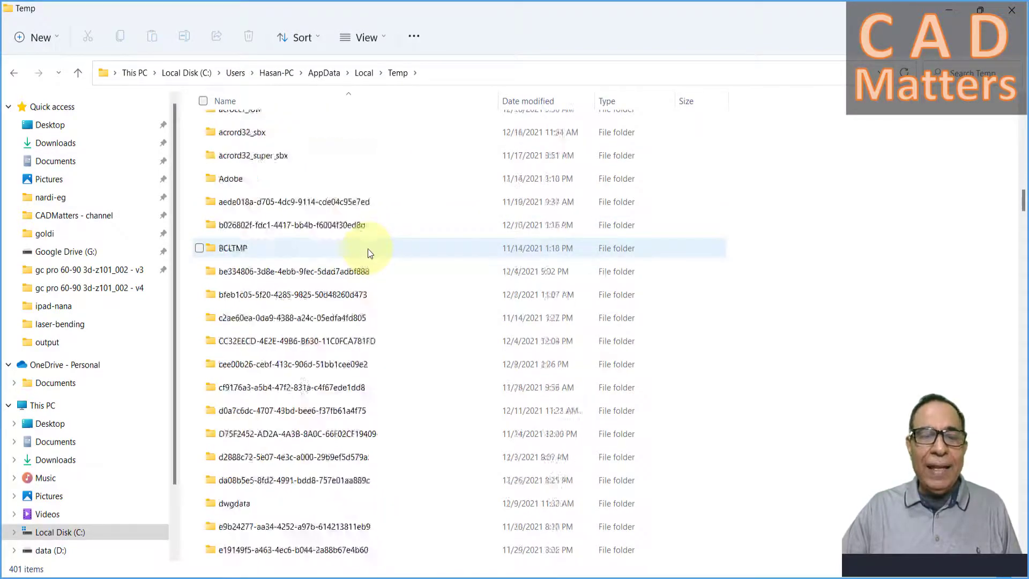
{"action": "scroll", "coordinate": [368, 249], "scroll_direction": "down", "scroll_amount": 5}
{"action": "scroll", "coordinate": [369, 252], "scroll_direction": "down", "scroll_amount": 5}
{"action": "scroll", "coordinate": [371, 256], "scroll_direction": "down", "scroll_amount": 5}
{"action": "scroll", "coordinate": [371, 256], "scroll_direction": "down", "scroll_amount": 5}
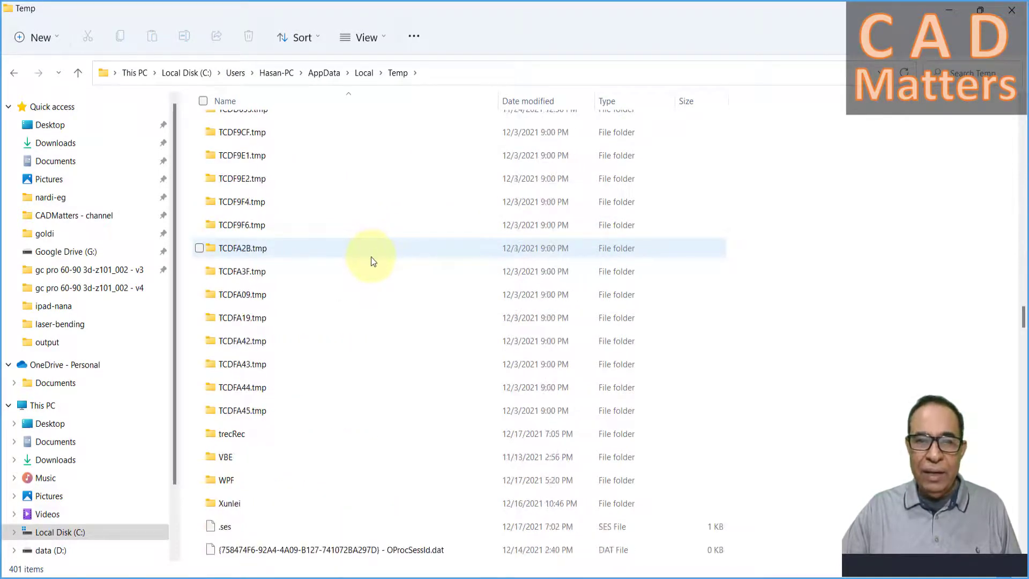
{"action": "scroll", "coordinate": [370, 256], "scroll_direction": "down", "scroll_amount": 5}
{"action": "scroll", "coordinate": [371, 256], "scroll_direction": "down", "scroll_amount": 5}
{"action": "scroll", "coordinate": [370, 256], "scroll_direction": "up", "scroll_amount": 5}
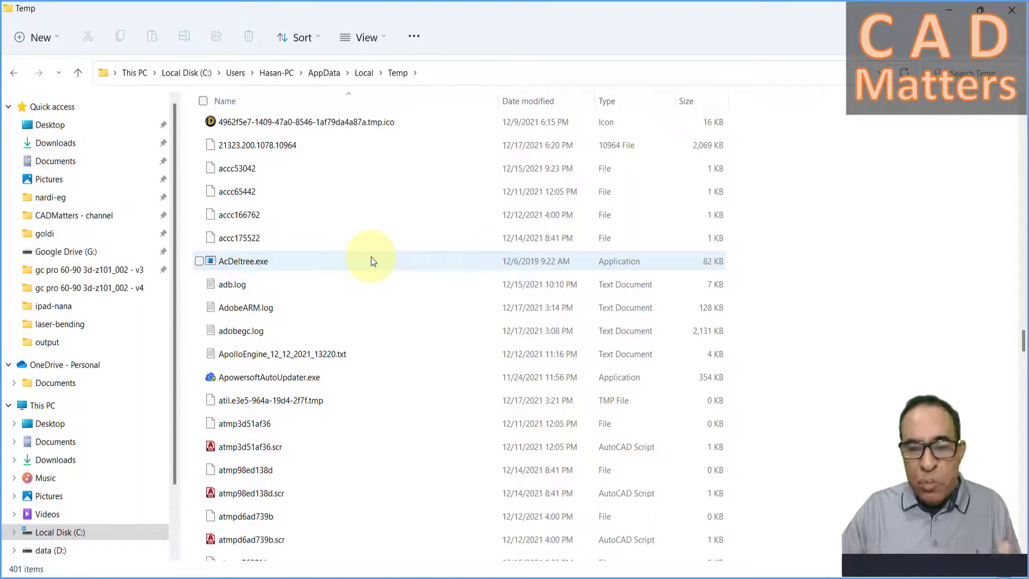
{"action": "scroll", "coordinate": [371, 261], "scroll_direction": "down", "scroll_amount": 4}
{"action": "scroll", "coordinate": [371, 260], "scroll_direction": "up", "scroll_amount": 2}
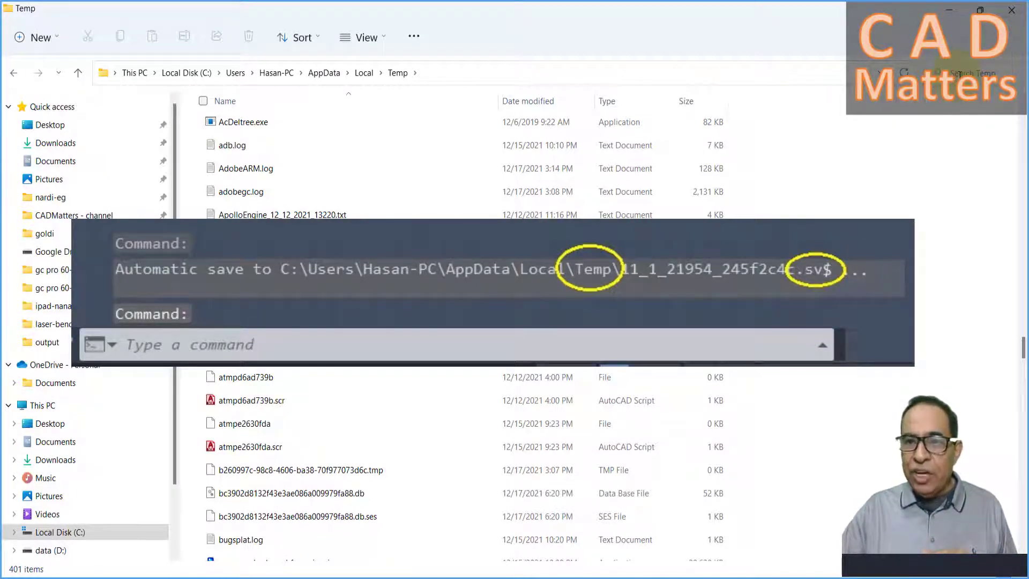
- Search the Temp folder for *.sv$ files, finding 11_1_21954_245f2c4c.sv$
{"action": "left_click", "coordinate": [958, 75]}
{"action": "type", "text": "*"}
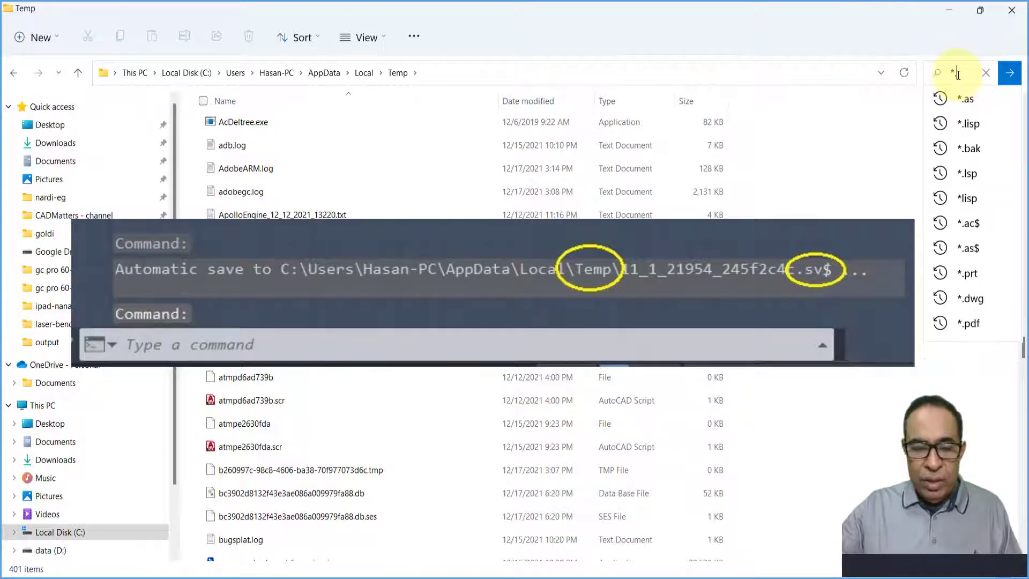
{"action": "type", "text": ".sv$"}
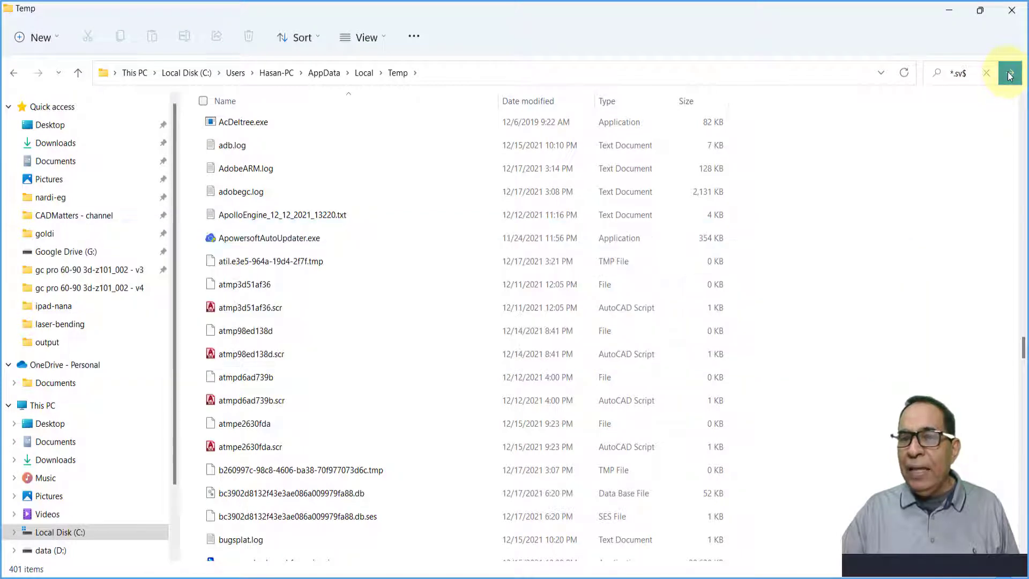
{"action": "left_click", "coordinate": [1010, 75]}
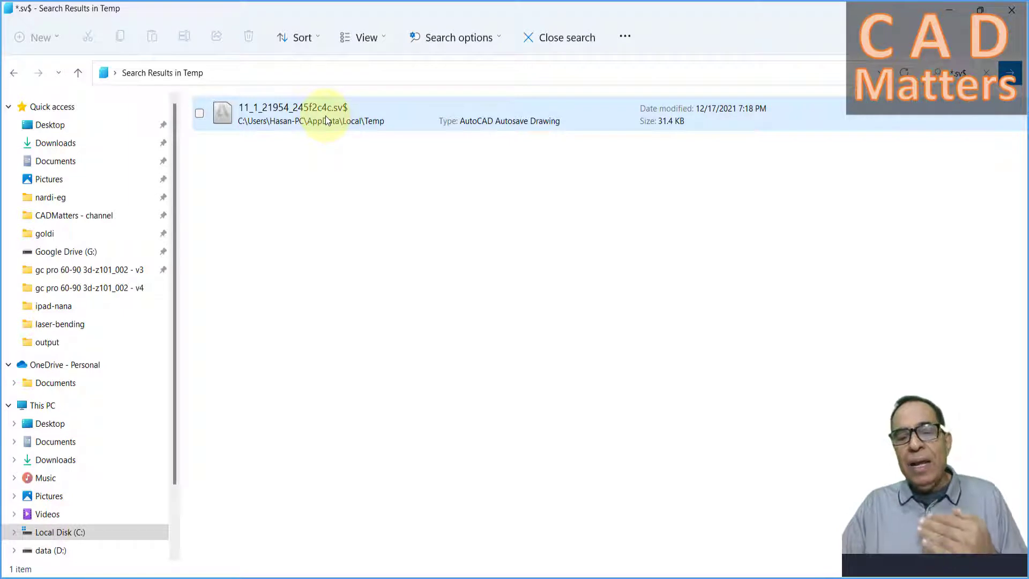
- Change the autosave file's extension from .sv$ to .dwg, making 11_1_21954_245f2c4c.dwg
{"action": "left_click", "coordinate": [339, 117]}
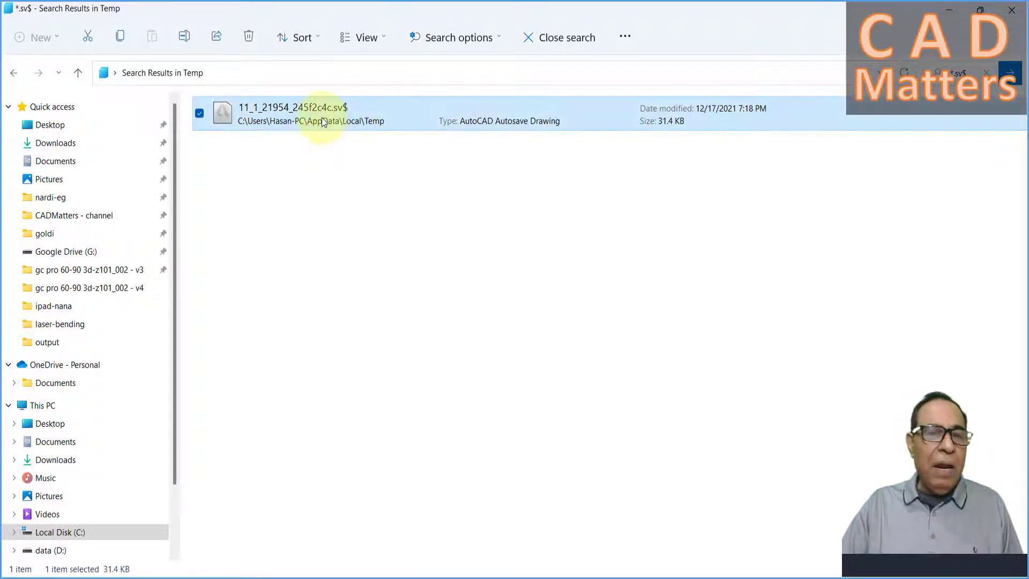
{"action": "key", "text": "F2"}
{"action": "left_click", "coordinate": [344, 107]}
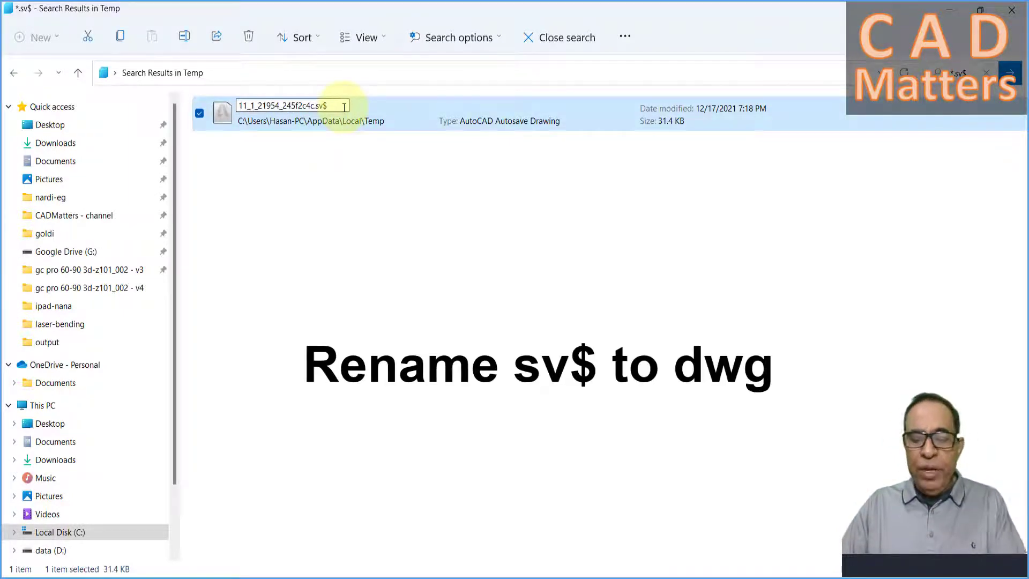
{"action": "key", "text": "BackSpace"}
{"action": "key", "text": "BackSpace"}
{"action": "key", "text": "BackSpace"}
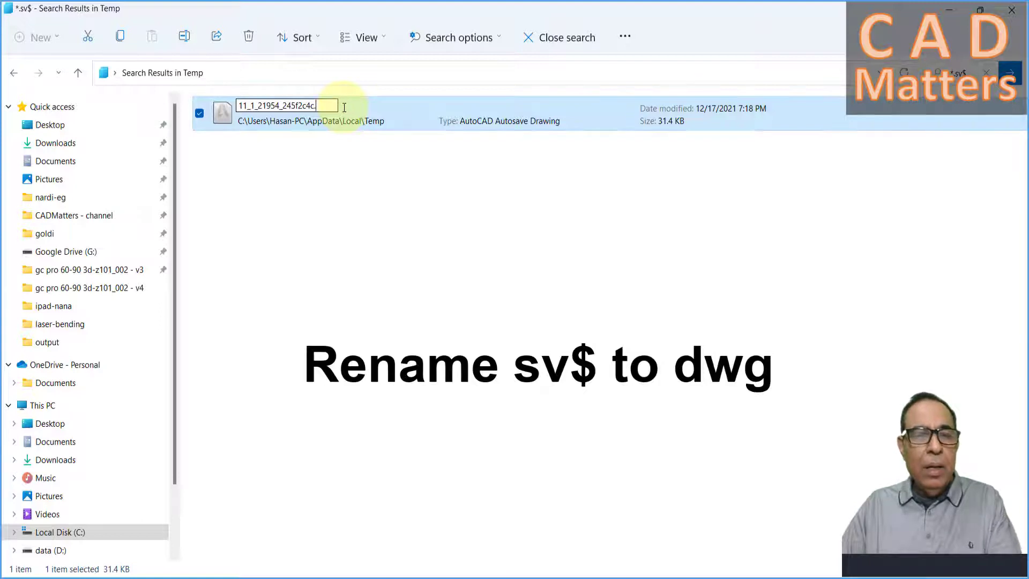
{"action": "type", "text": "dw"}
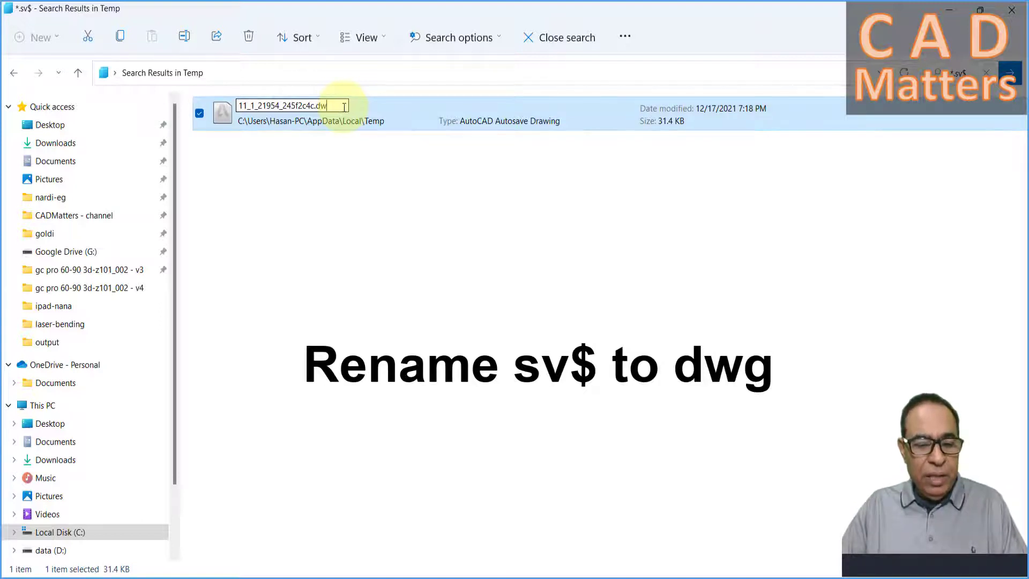
{"action": "type", "text": "g"}
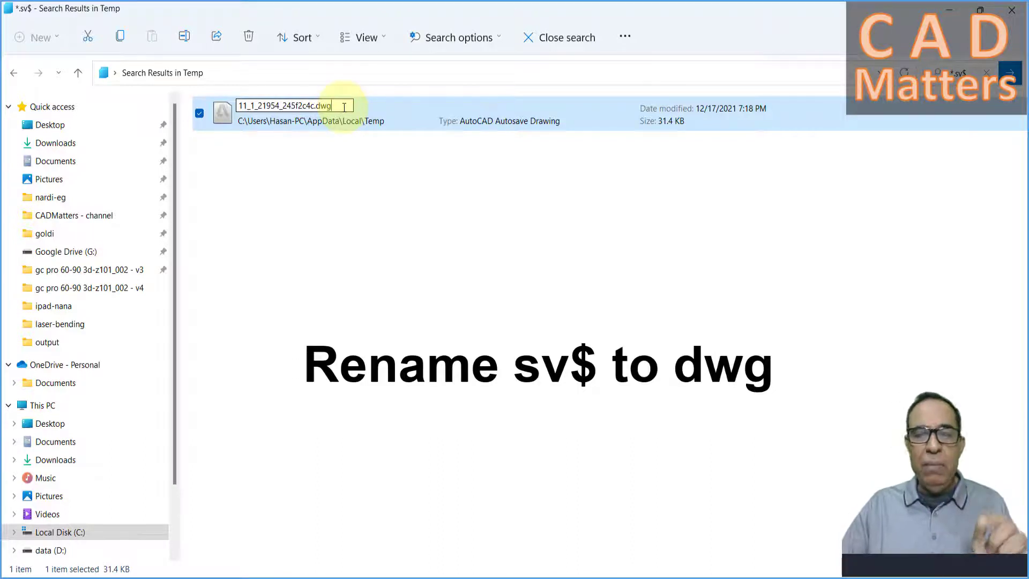
{"action": "key", "text": "Return"}
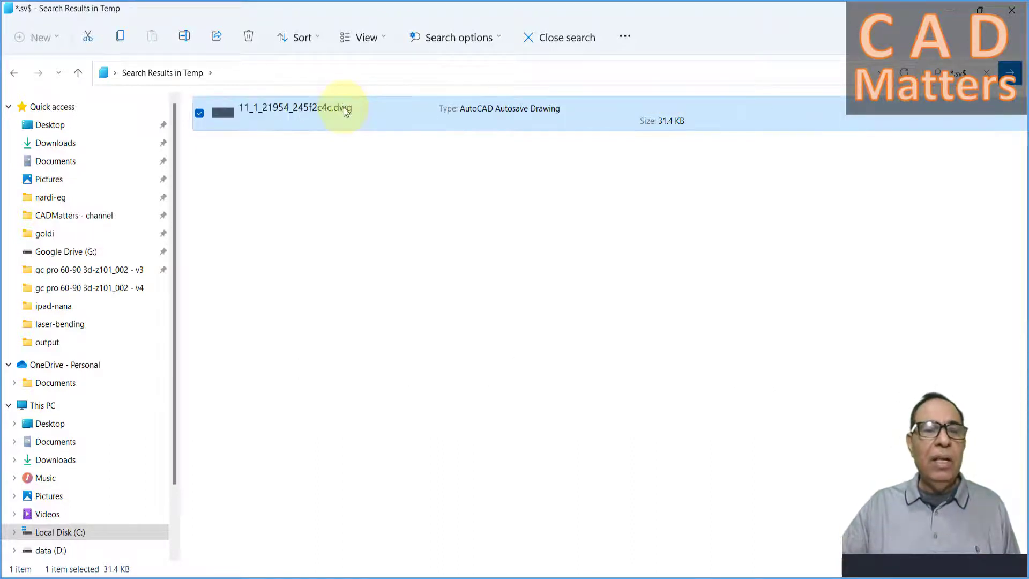
{"action": "left_click", "coordinate": [324, 161]}
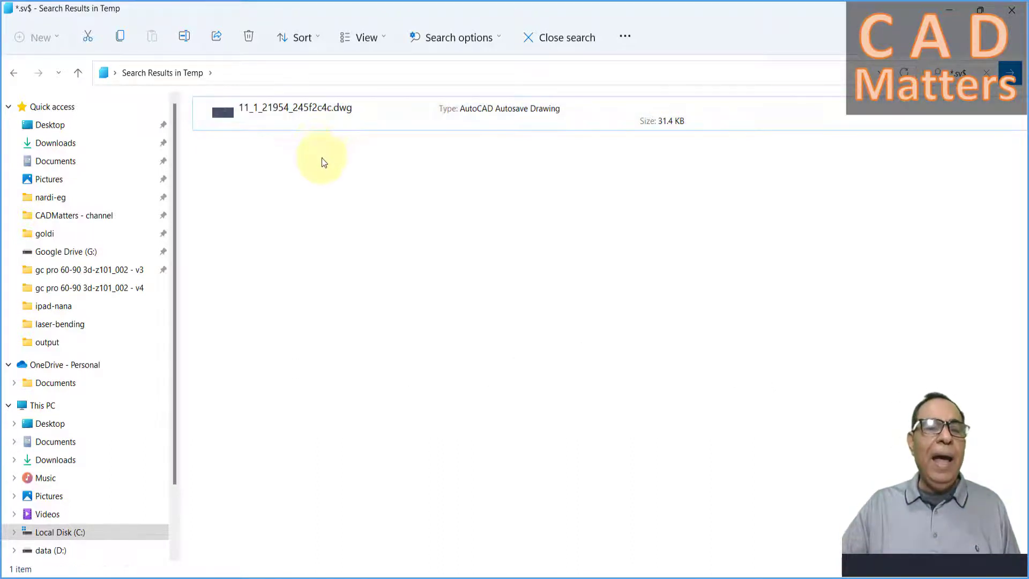
{"action": "left_click", "coordinate": [320, 113]}
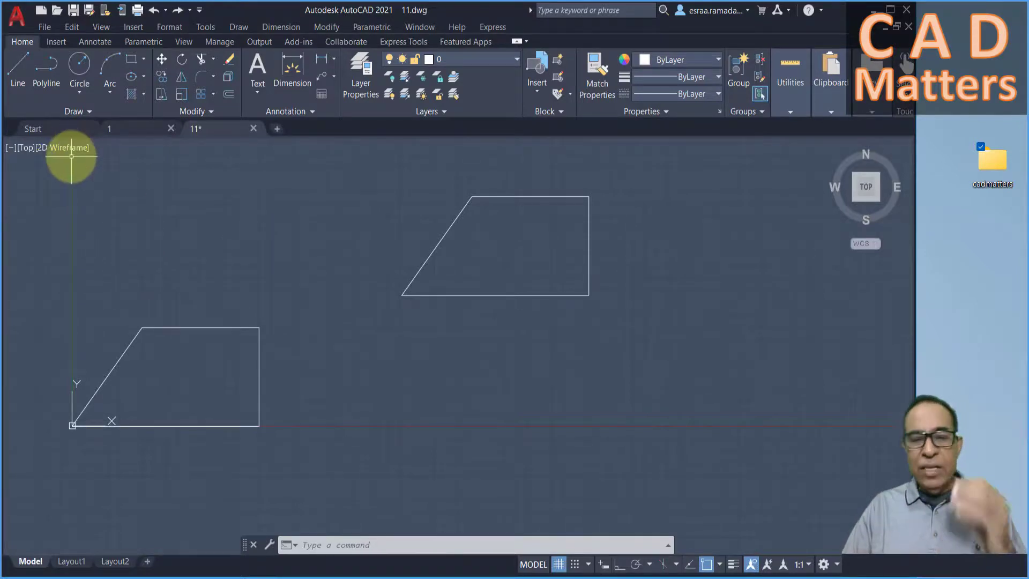
{"action": "left_click", "coordinate": [18, 13]}
{"action": "mouse_move", "coordinate": [49, 384]}
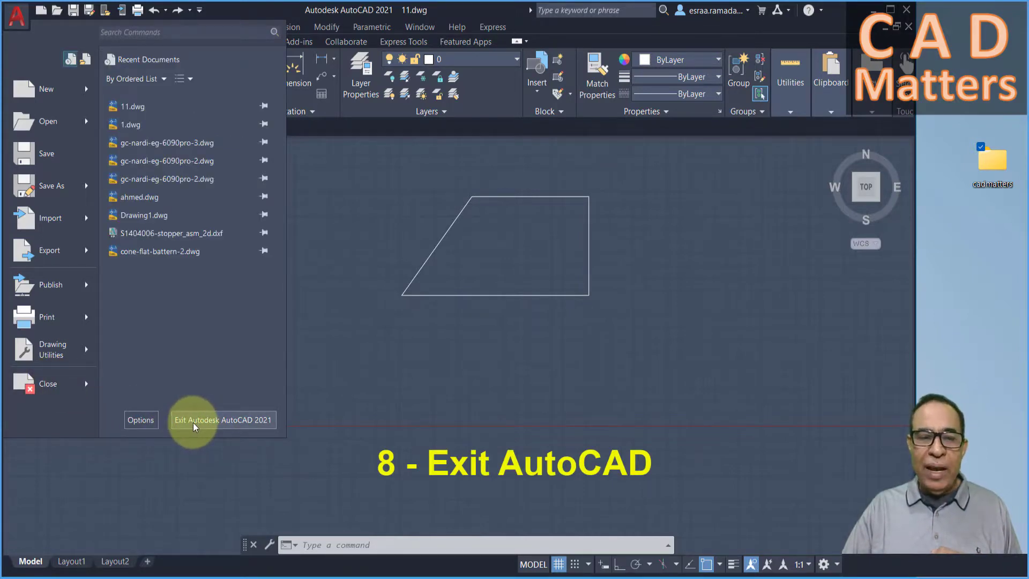
{"action": "left_click", "coordinate": [351, 282]}
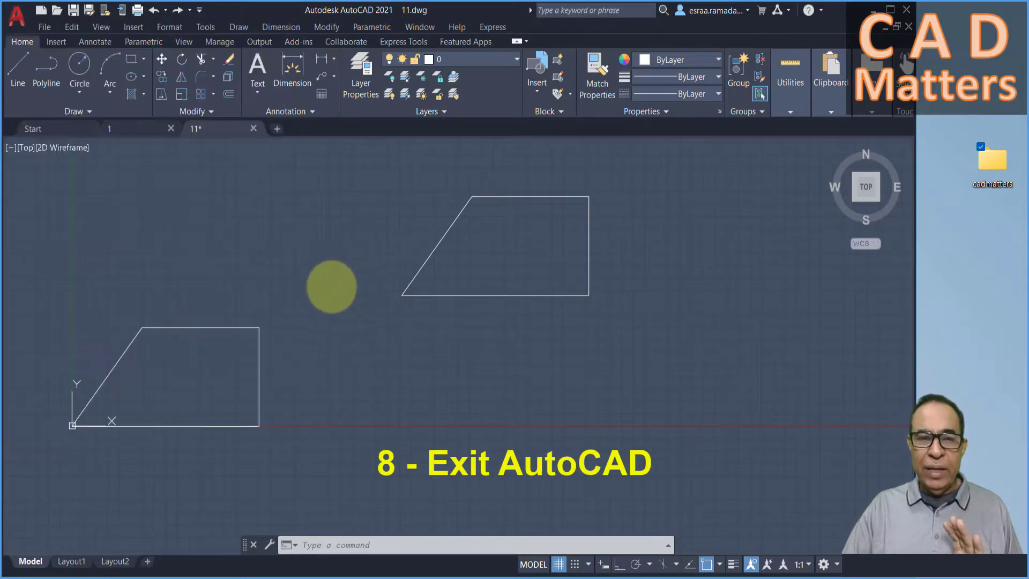